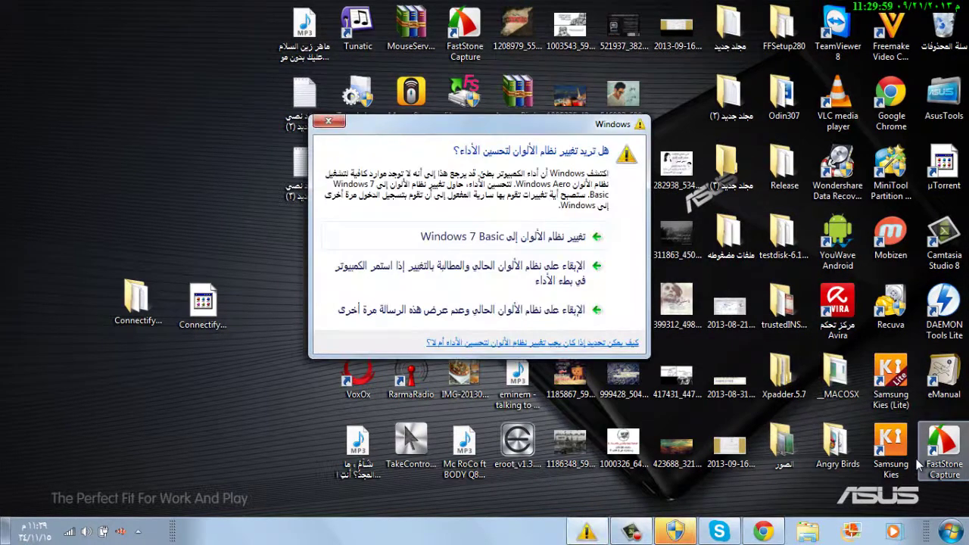
Step: Dismiss the Windows 7 Basic colour-scheme performance prompt
{"action": "left_click", "coordinate": [327, 124]}
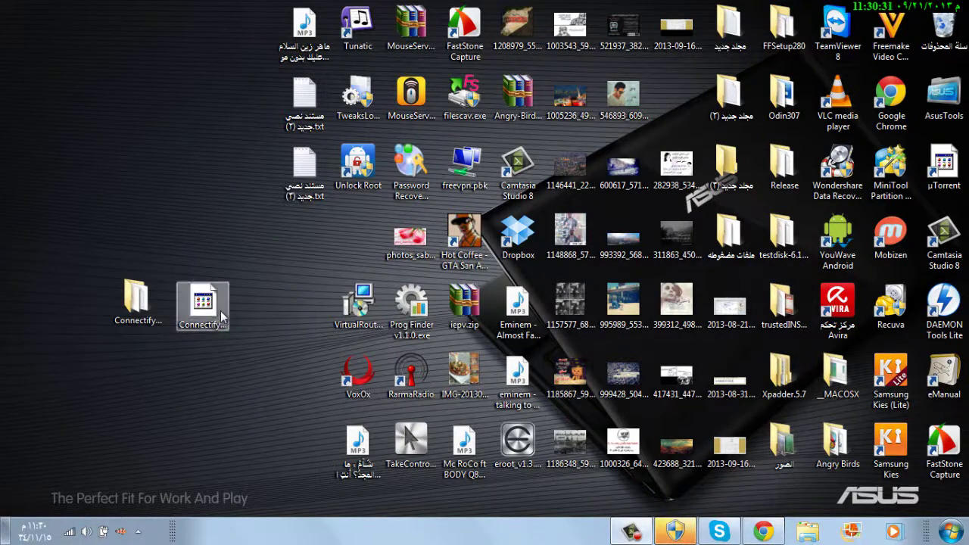
Step: Nudge the Connectify archive left and move the ConnectifyHotspotInstaller folder to the upper-left
{"action": "left_click_drag", "start_coordinate": [221, 319], "coordinate": [206, 321]}
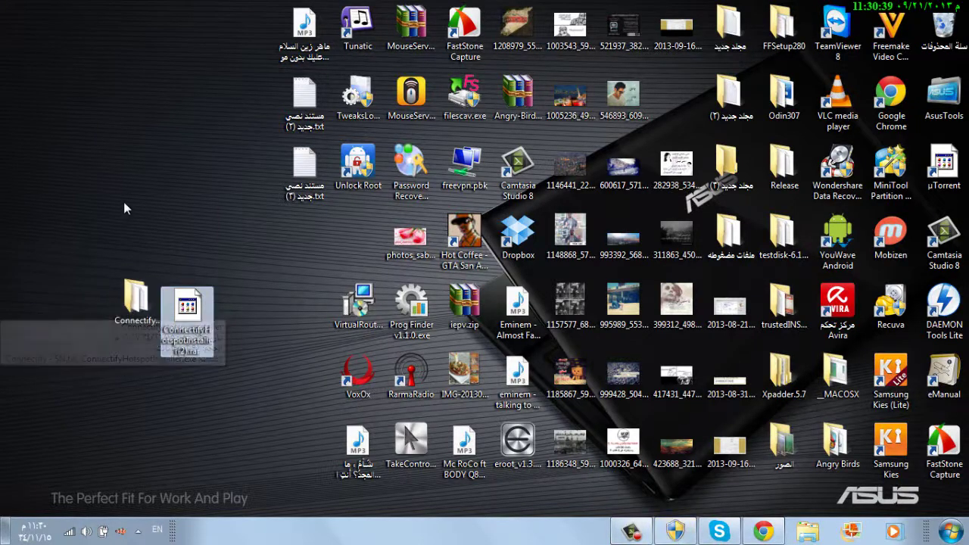
{"action": "left_click_drag", "start_coordinate": [127, 300], "coordinate": [129, 180]}
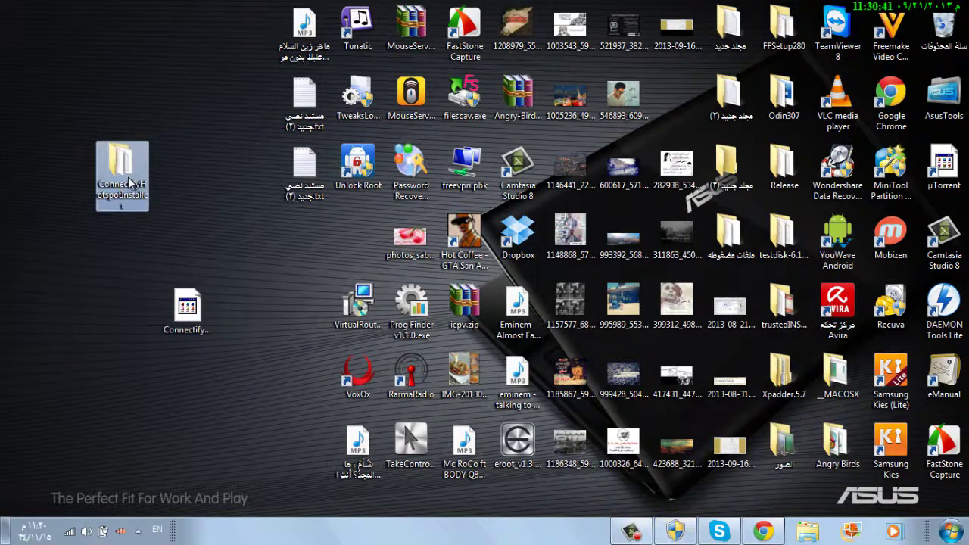
Step: Open the ConnectifyHotspotInstaller folder and bring up the Connectify Hotspot window from the tray
{"action": "double_click", "coordinate": [128, 178]}
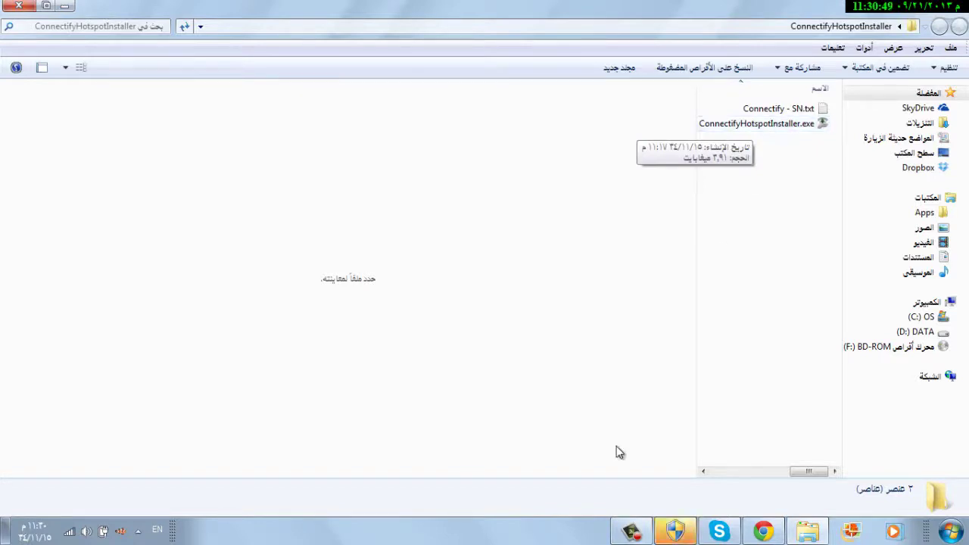
{"action": "left_click", "coordinate": [139, 532]}
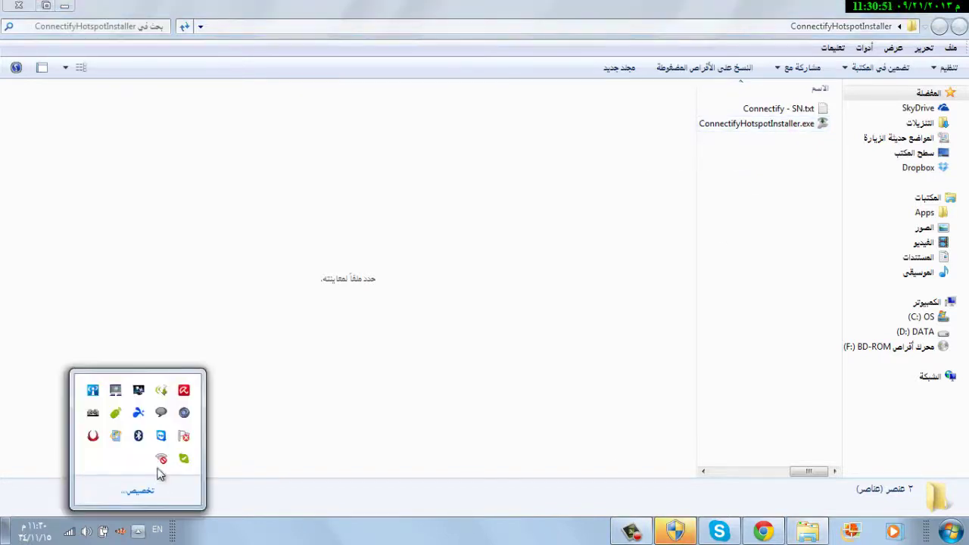
{"action": "left_click", "coordinate": [163, 459]}
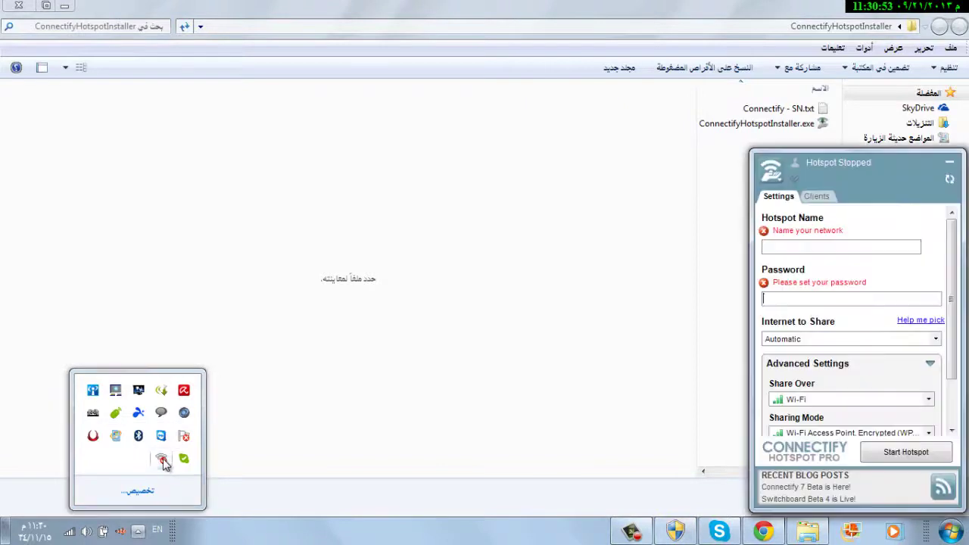
Step: Enter the licence e-mail and key from Connectify - SN.txt and confirm the registration
{"action": "left_click", "coordinate": [775, 185]}
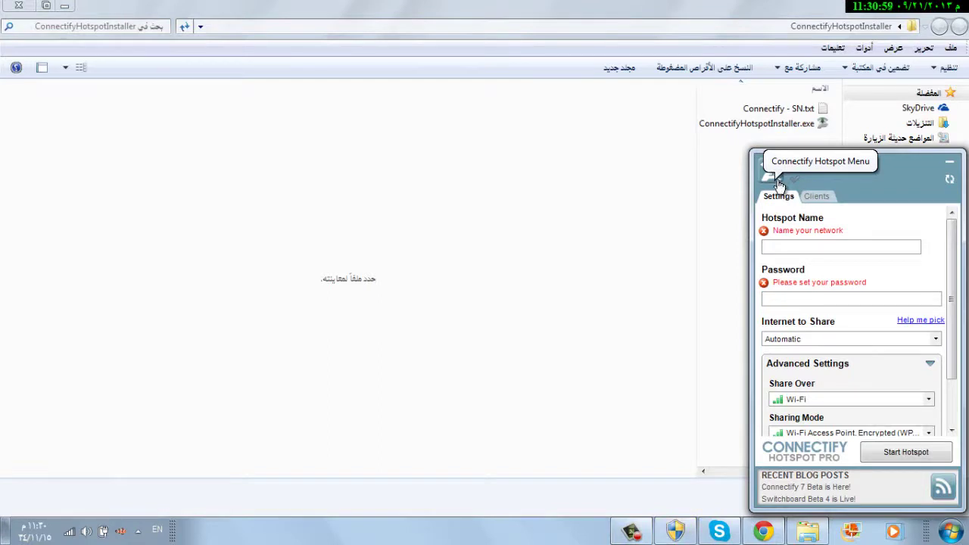
{"action": "left_click", "coordinate": [778, 182]}
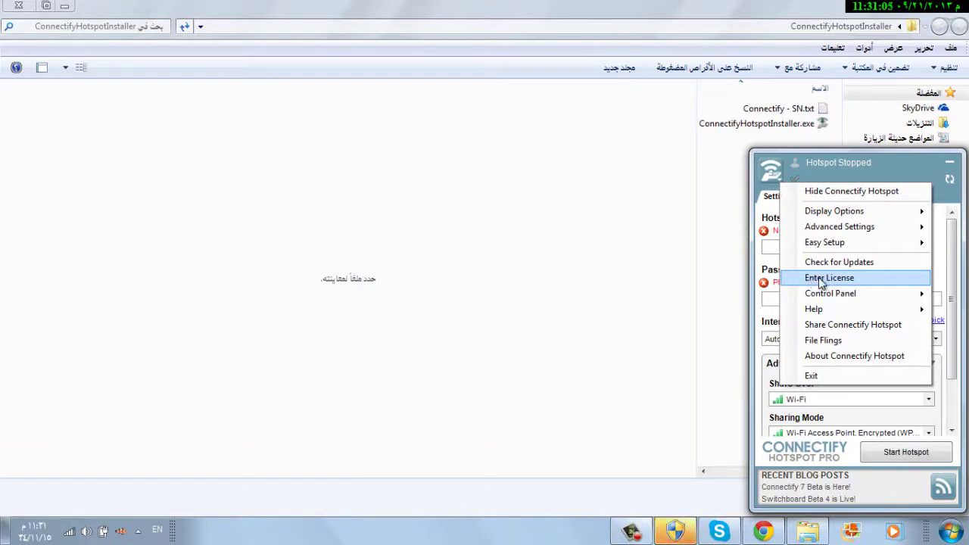
{"action": "left_click", "coordinate": [848, 280]}
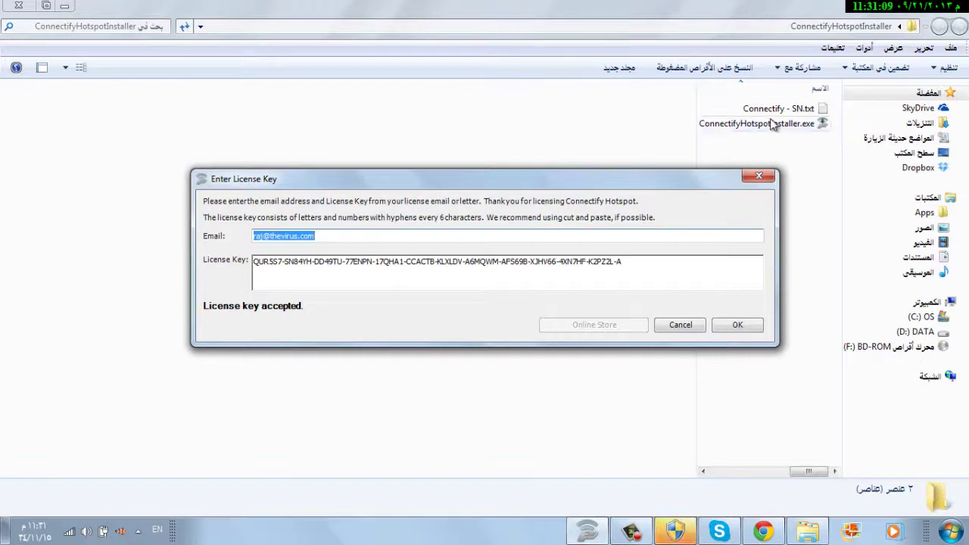
{"action": "left_click", "coordinate": [741, 116]}
{"action": "left_click", "coordinate": [741, 111]}
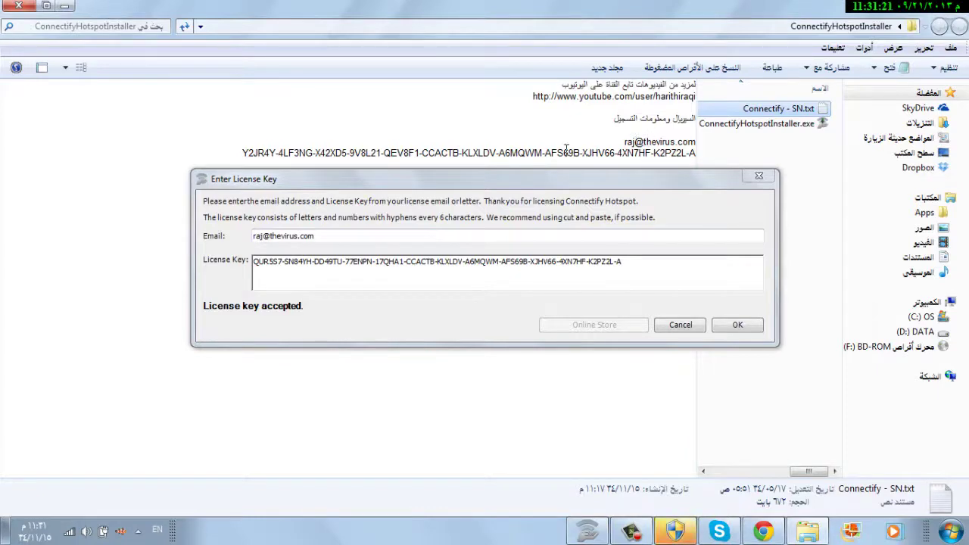
{"action": "left_click_drag", "start_coordinate": [451, 180], "coordinate": [450, 324]}
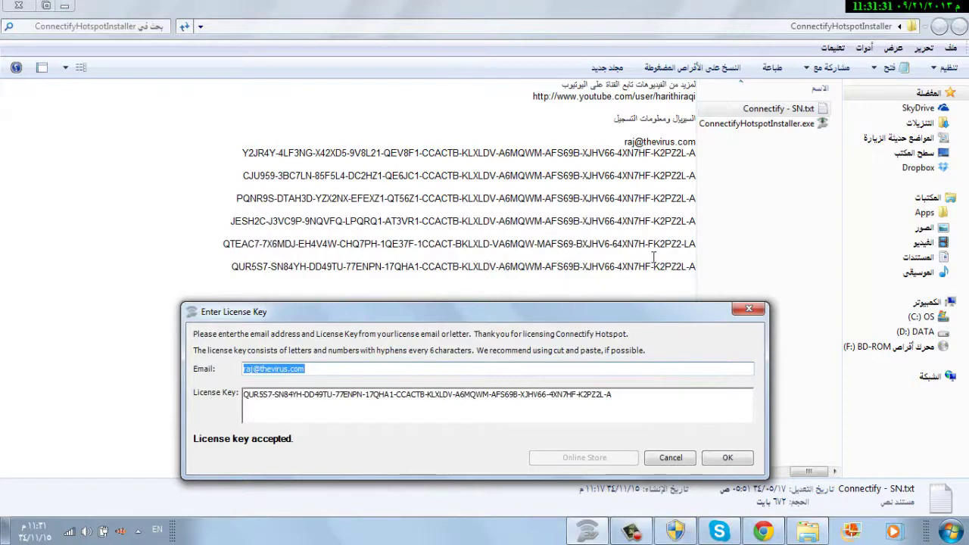
{"action": "left_click", "coordinate": [725, 463]}
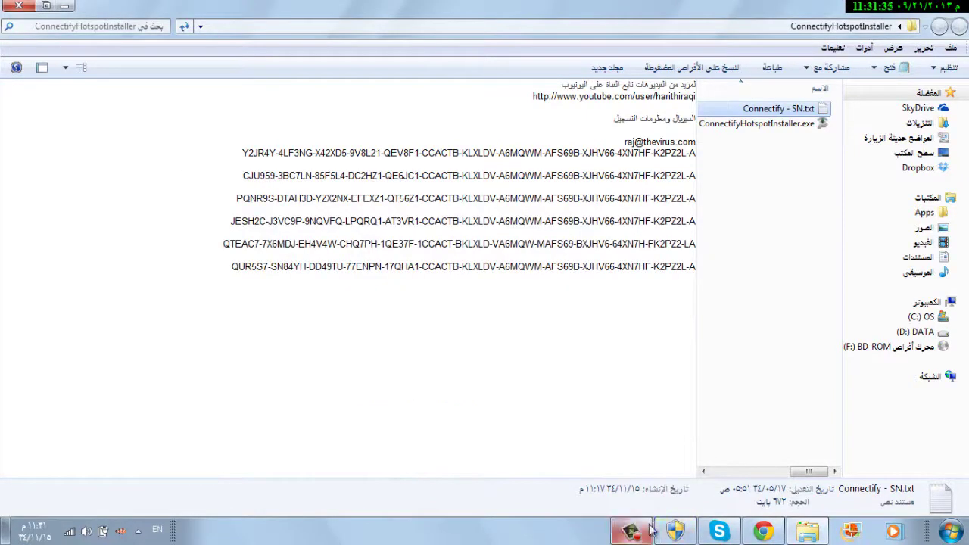
Step: Reopen the Connectify Hotspot window from the tray and place the cursor in Hotspot Name
{"action": "mouse_move", "coordinate": [648, 530]}
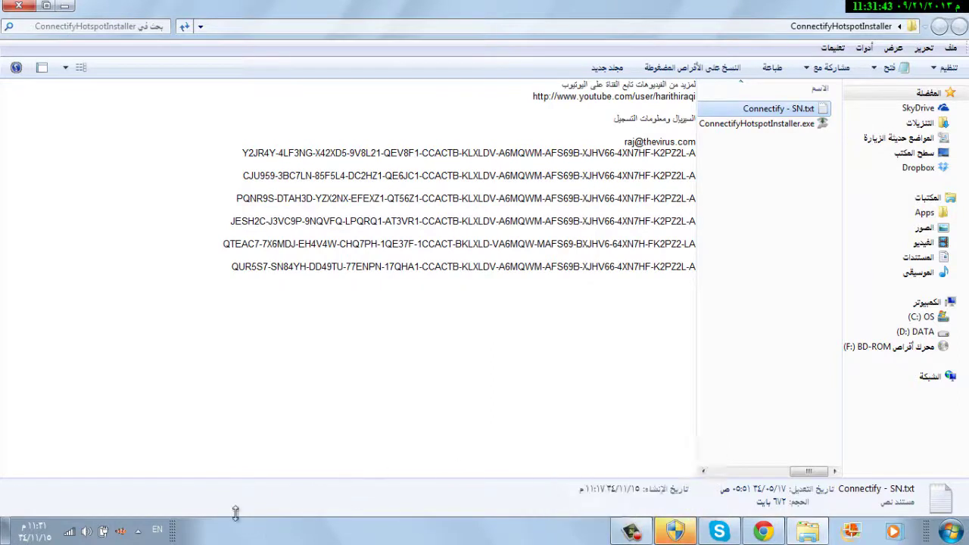
{"action": "left_click", "coordinate": [138, 530]}
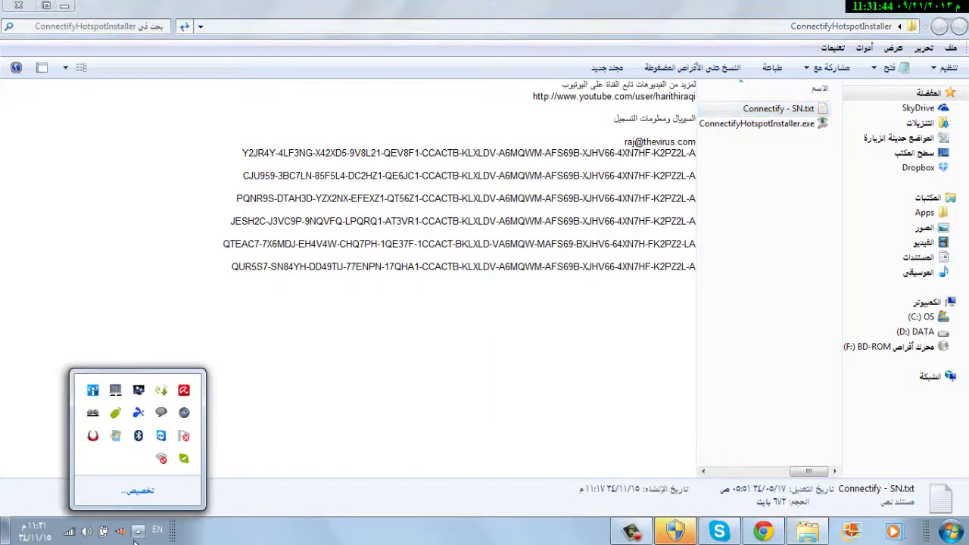
{"action": "left_click", "coordinate": [162, 460]}
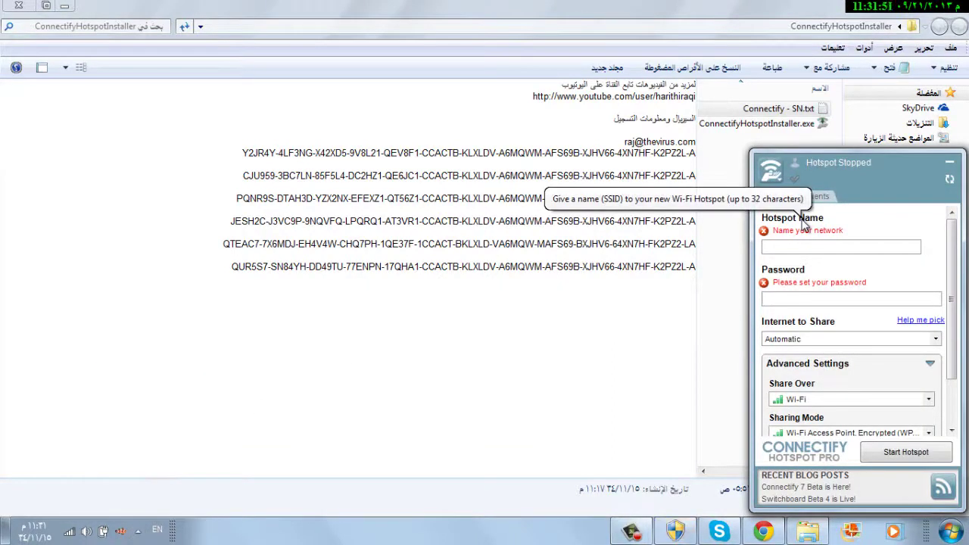
{"action": "left_click", "coordinate": [801, 247]}
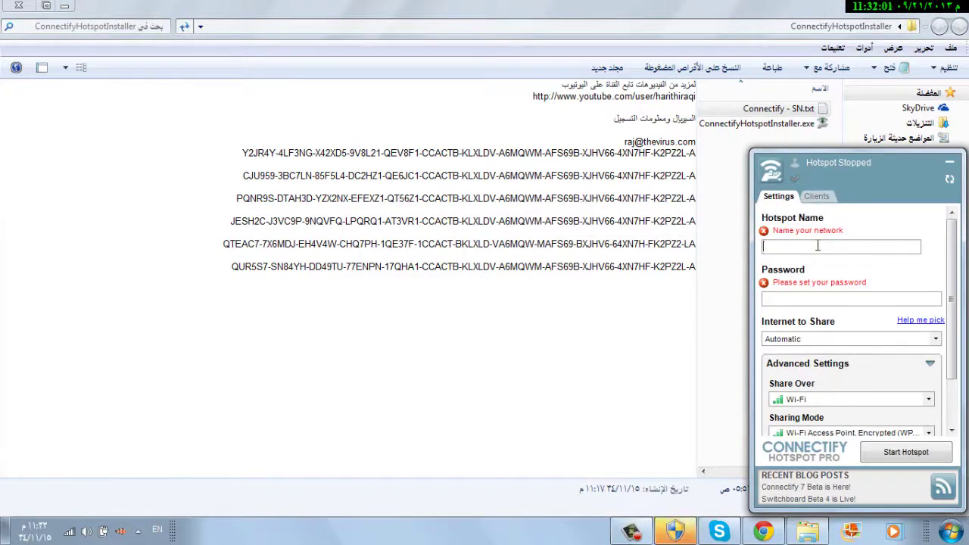
Step: Name the hotspot 'Basilwbs' and type the hotspot password
{"action": "type", "text": "B"}
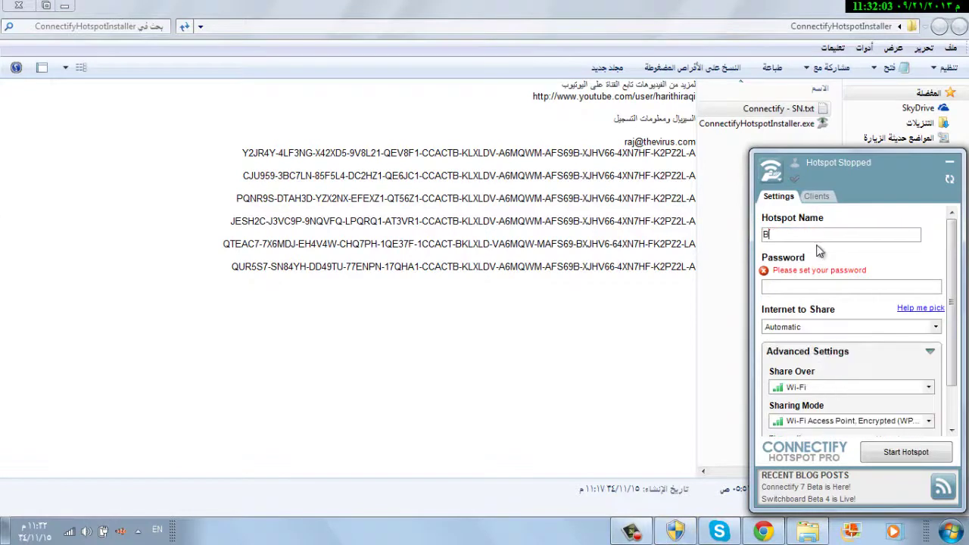
{"action": "type", "text": "asilwbs"}
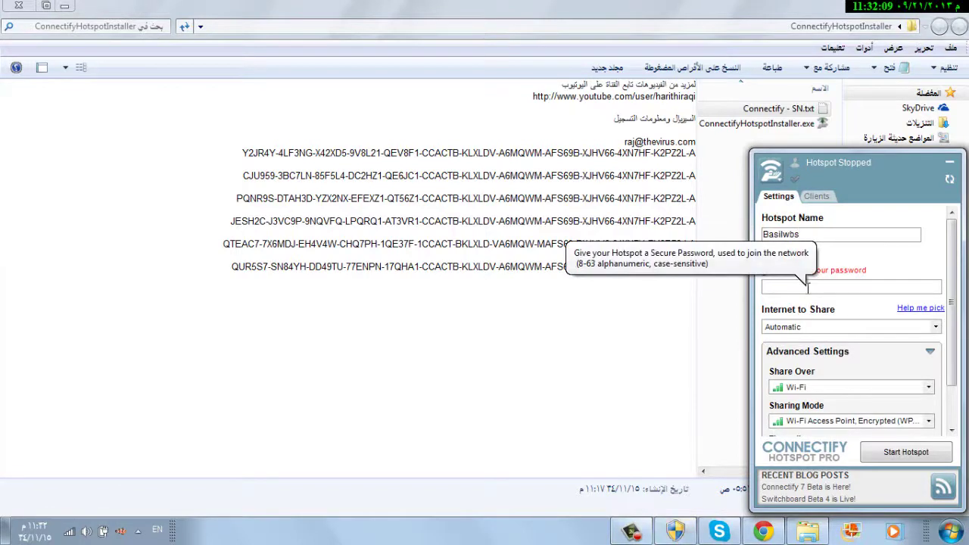
{"action": "left_click", "coordinate": [807, 288]}
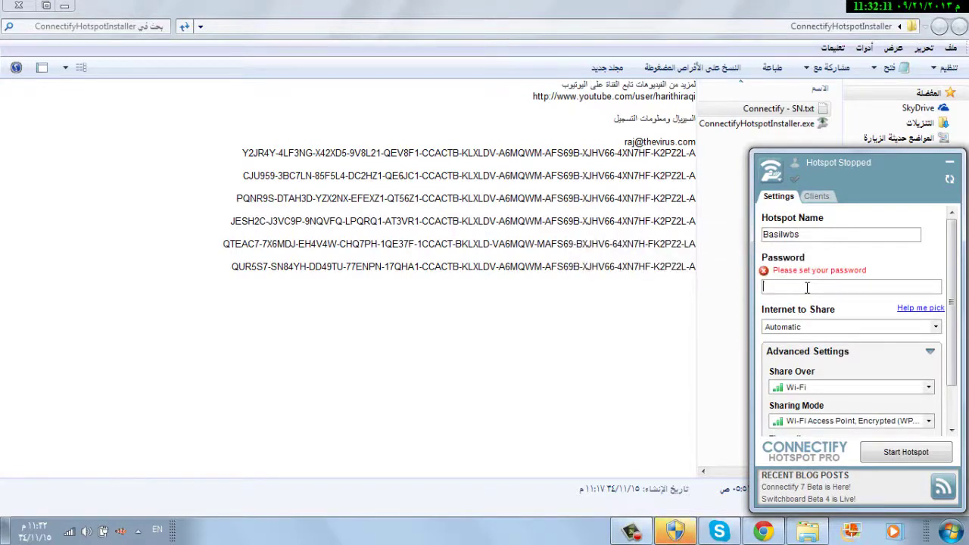
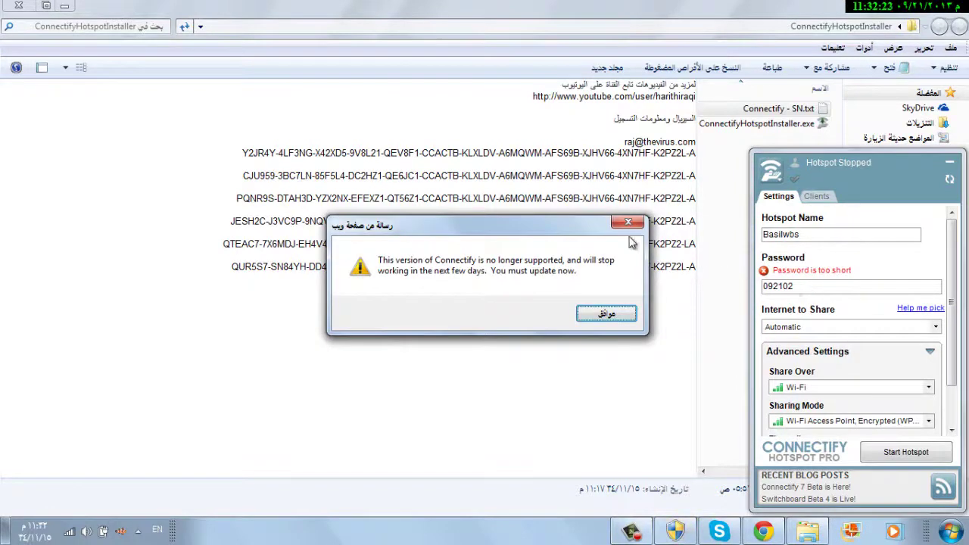
Step: Dismiss the update warnings, extend the password to eight characters, and check the Firewall options
{"action": "left_click", "coordinate": [627, 221]}
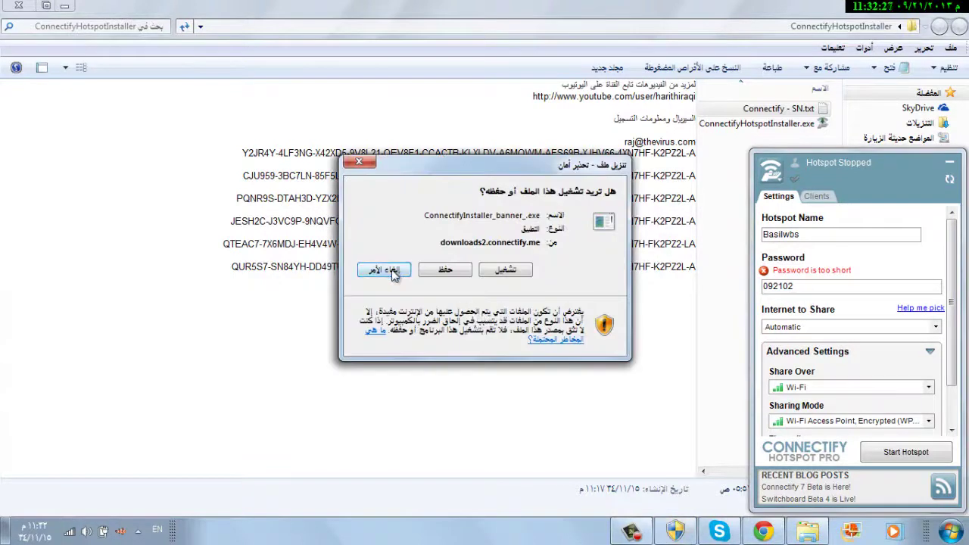
{"action": "left_click", "coordinate": [381, 270]}
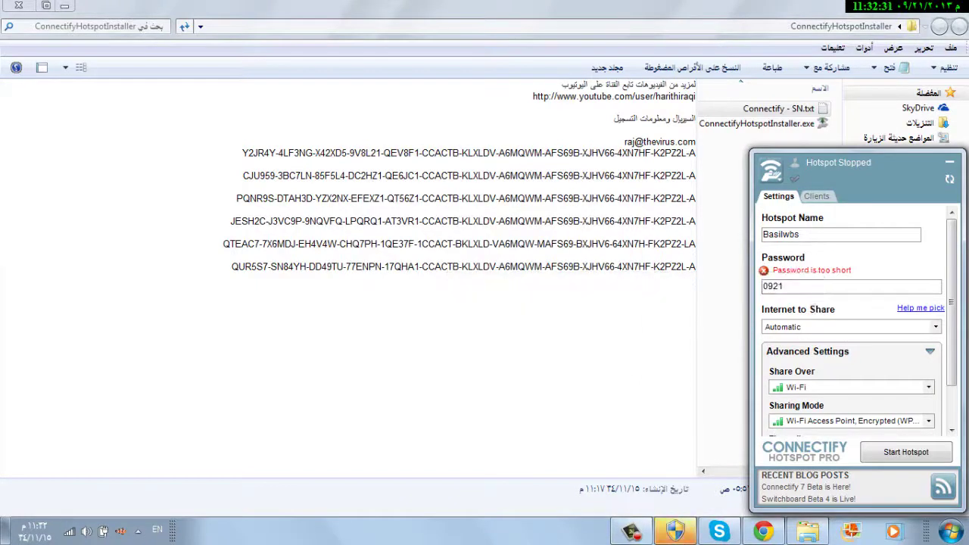
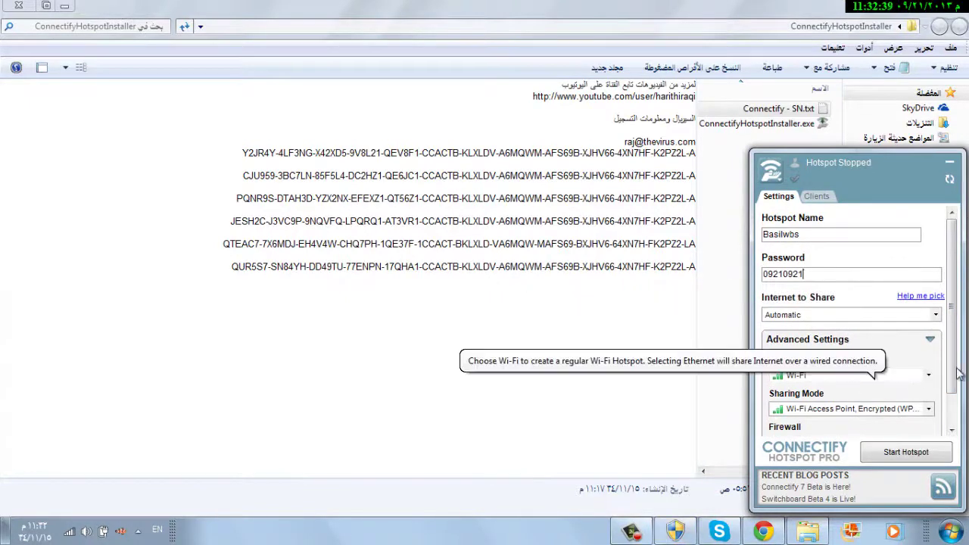
{"action": "scroll", "coordinate": [954, 399], "scroll_direction": "down", "scroll_amount": 1}
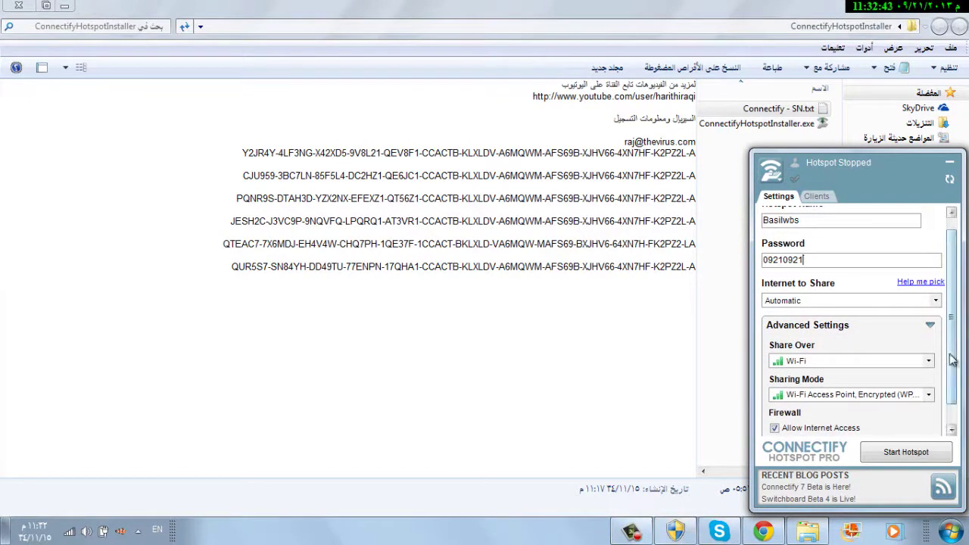
{"action": "scroll", "coordinate": [952, 371], "scroll_direction": "down", "scroll_amount": 2}
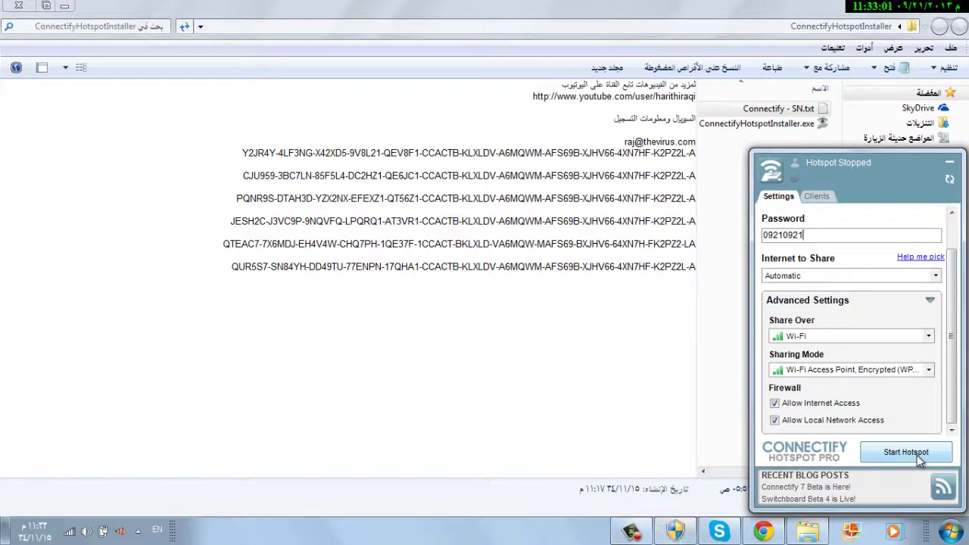
Step: Start the Basilwbs hotspot and return to the Settings view
{"action": "left_click", "coordinate": [917, 455]}
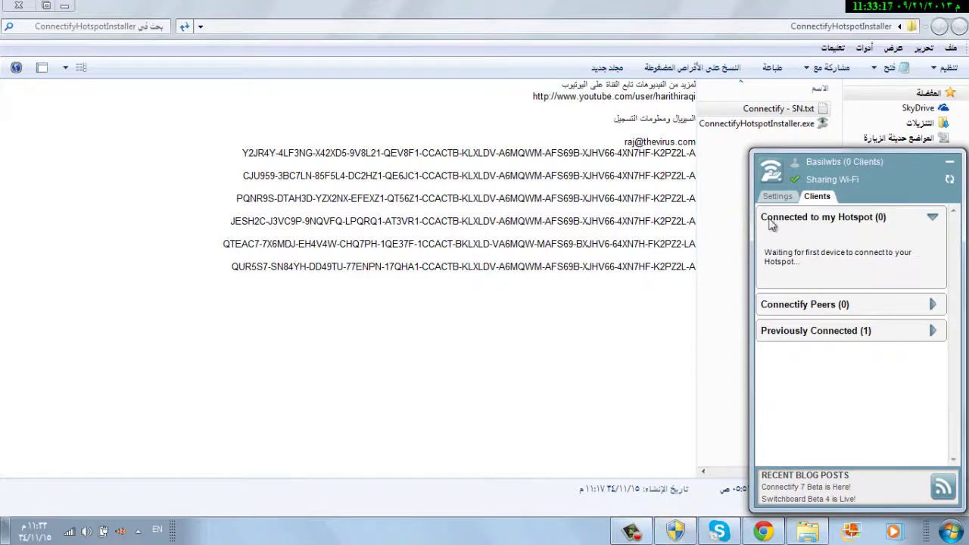
{"action": "left_click", "coordinate": [777, 198]}
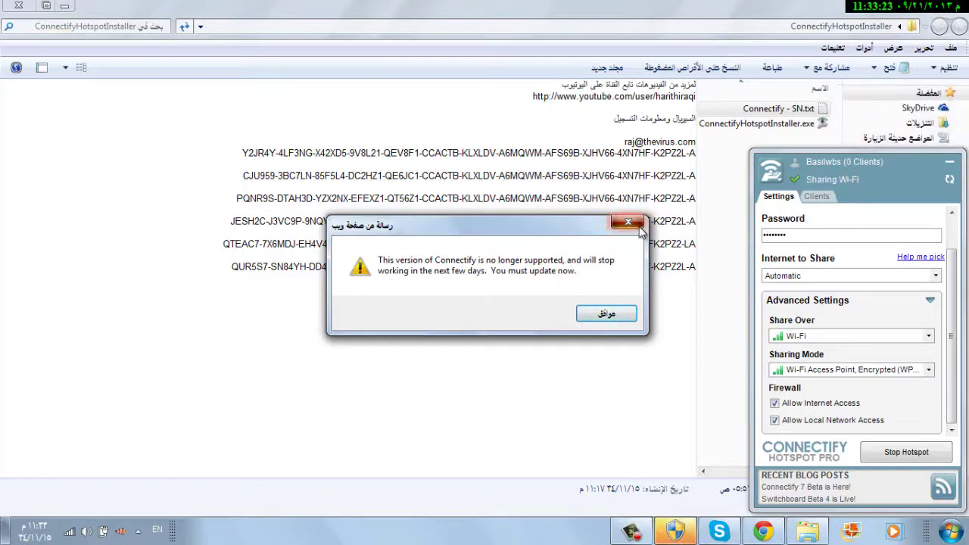
Step: Close the unsupported-version and download warnings, then check the tray's network connections list
{"action": "left_click", "coordinate": [628, 222]}
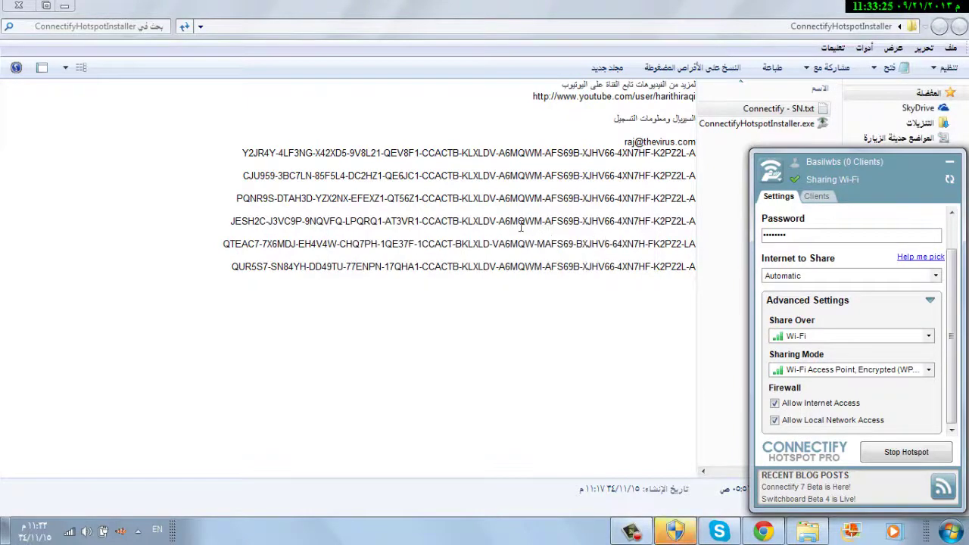
{"action": "left_click", "coordinate": [386, 271]}
{"action": "mouse_move", "coordinate": [70, 534]}
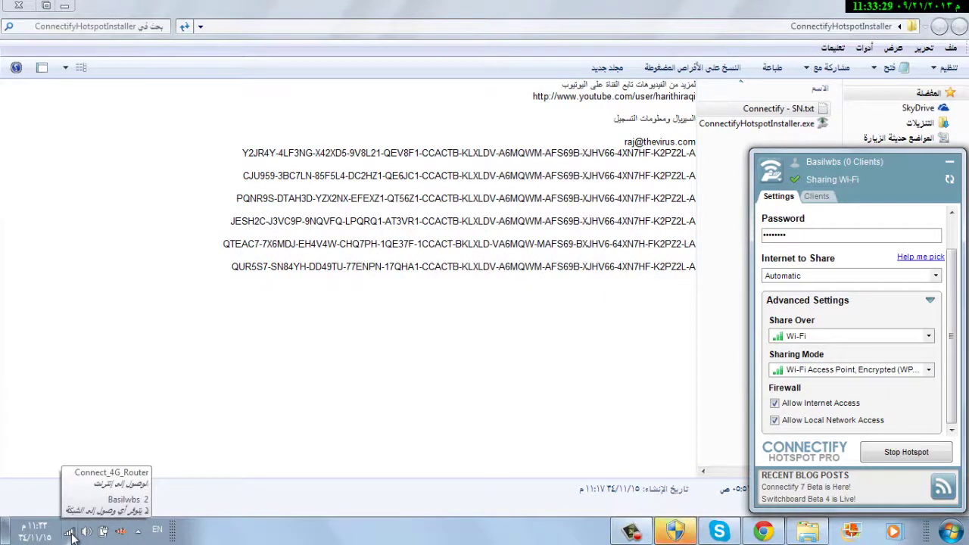
{"action": "left_click", "coordinate": [70, 534]}
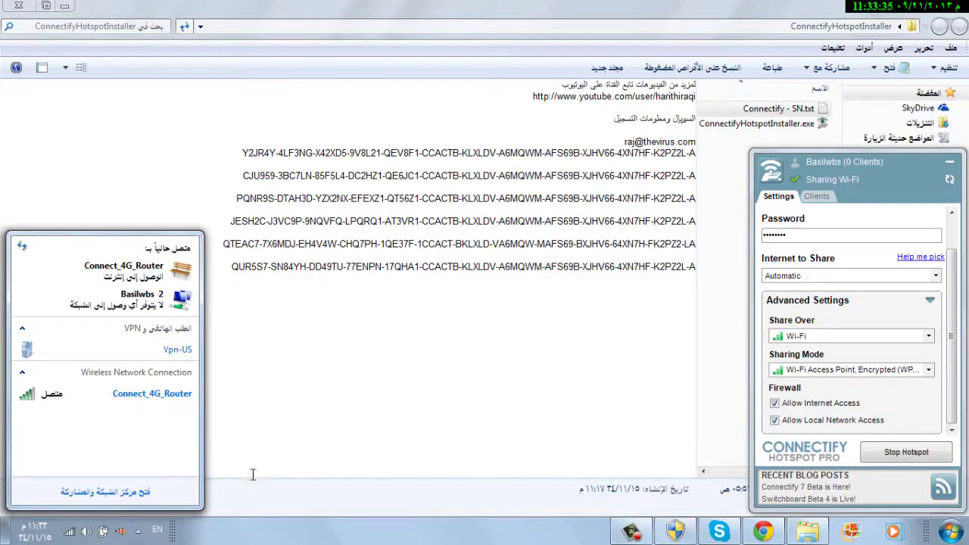
Step: Close the hidden-icons panel and Skype notification, then stop the screen recording
{"action": "left_click", "coordinate": [138, 532]}
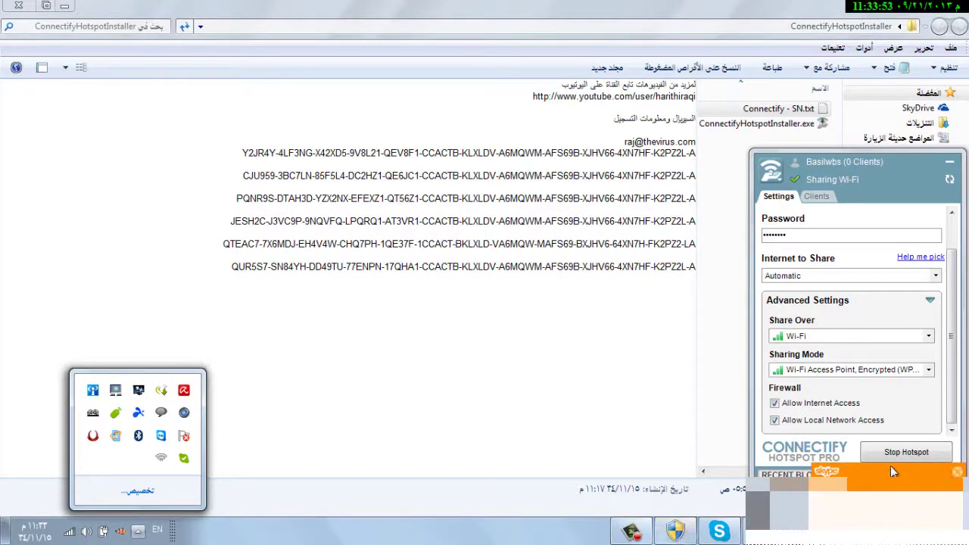
{"action": "left_click", "coordinate": [952, 473]}
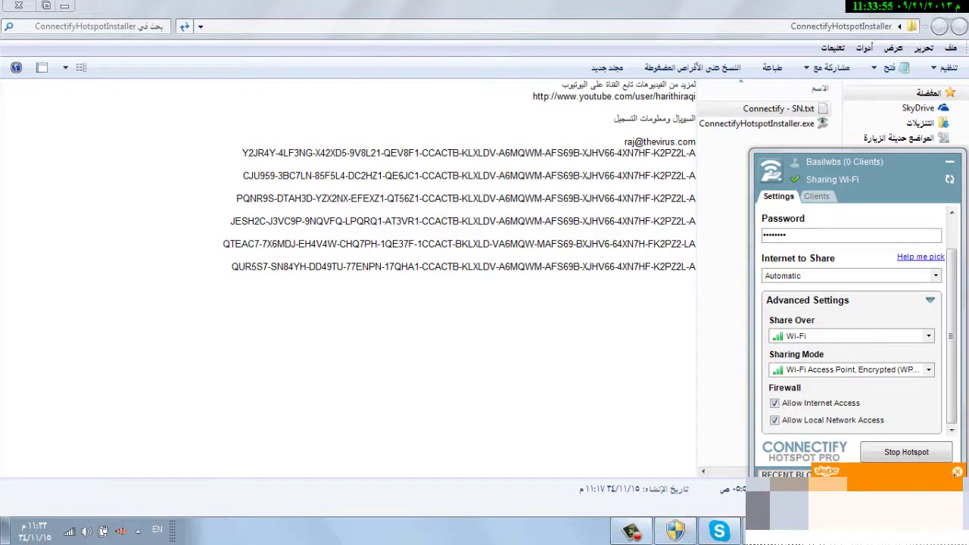
{"action": "left_click", "coordinate": [956, 473]}
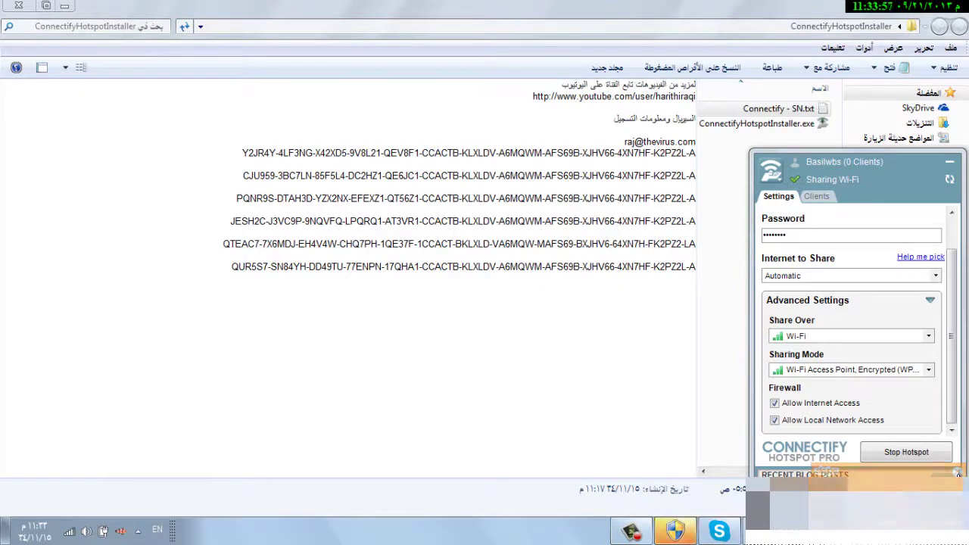
{"action": "left_click", "coordinate": [632, 532]}
{"action": "left_click", "coordinate": [939, 473]}
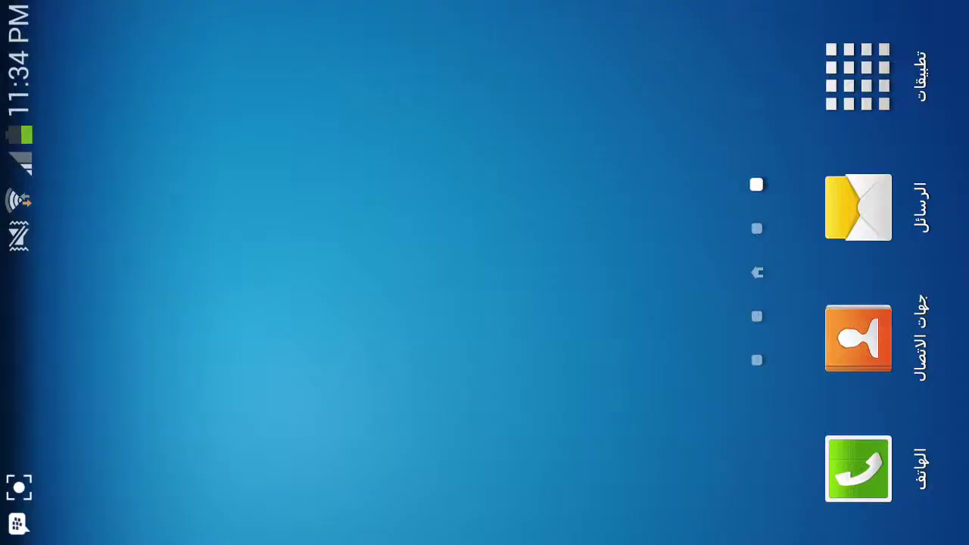
Step: On the phone, go to Settings > Wi-Fi to list nearby networks including Basilwbs
{"action": "left_click", "coordinate": [857, 76]}
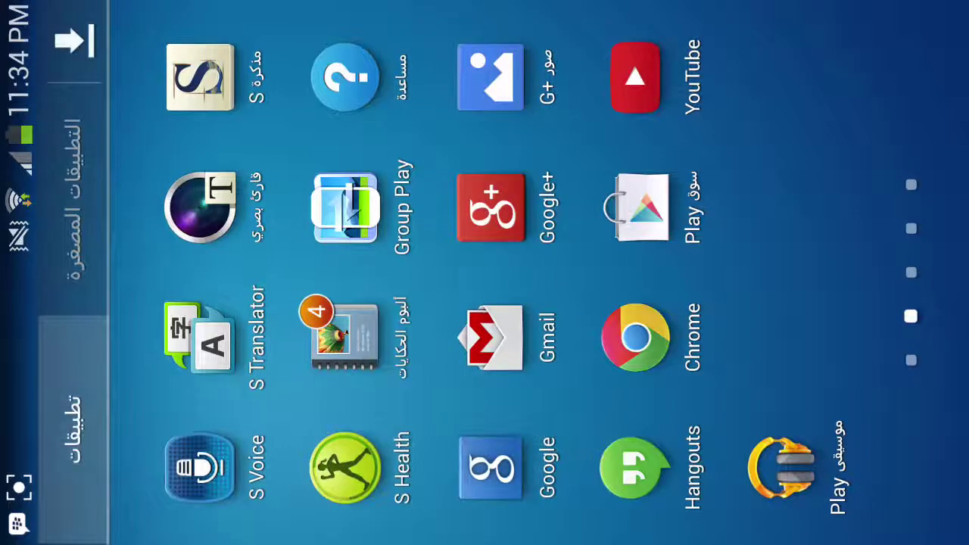
{"action": "left_click_drag", "start_coordinate": [485, 189], "coordinate": [485, 416]}
{"action": "left_click_drag", "start_coordinate": [484, 189], "coordinate": [484, 416]}
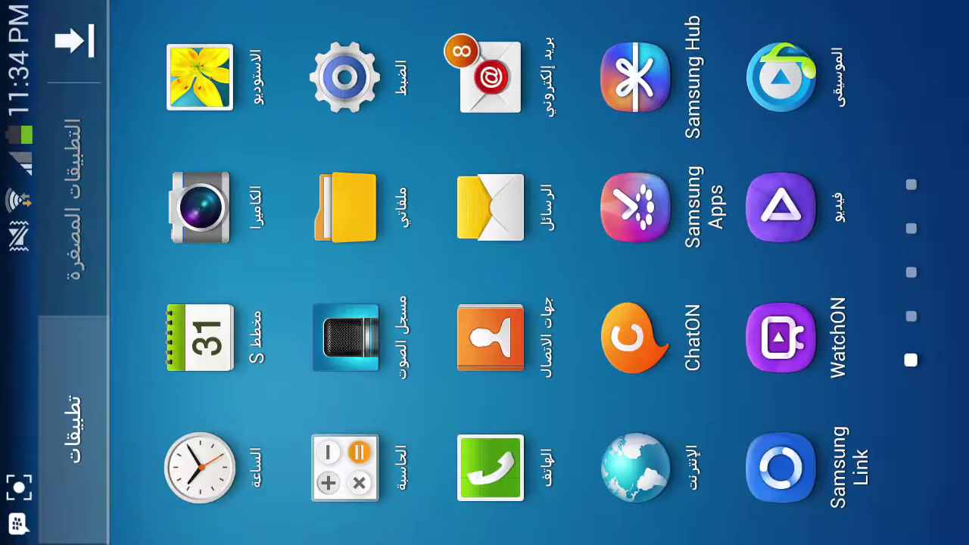
{"action": "left_click", "coordinate": [344, 76]}
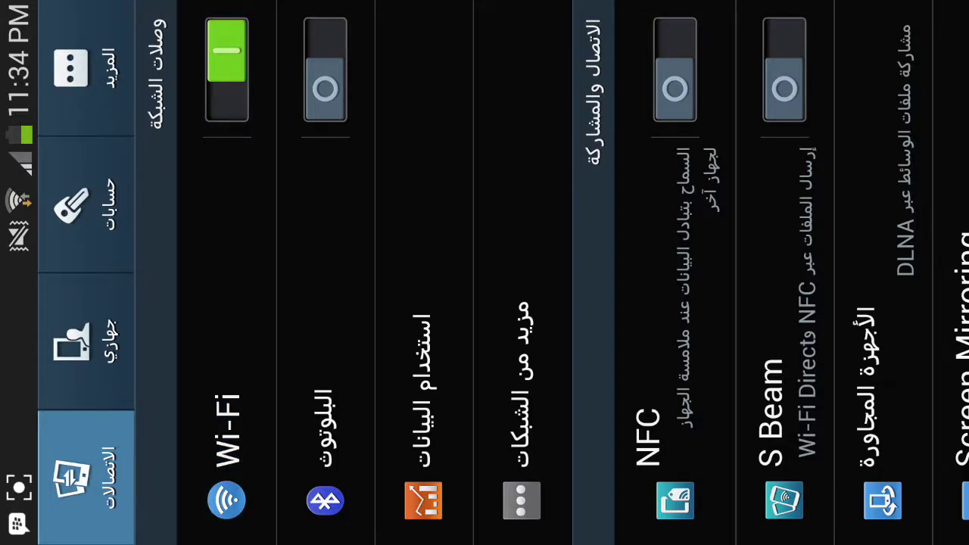
{"action": "left_click", "coordinate": [227, 340]}
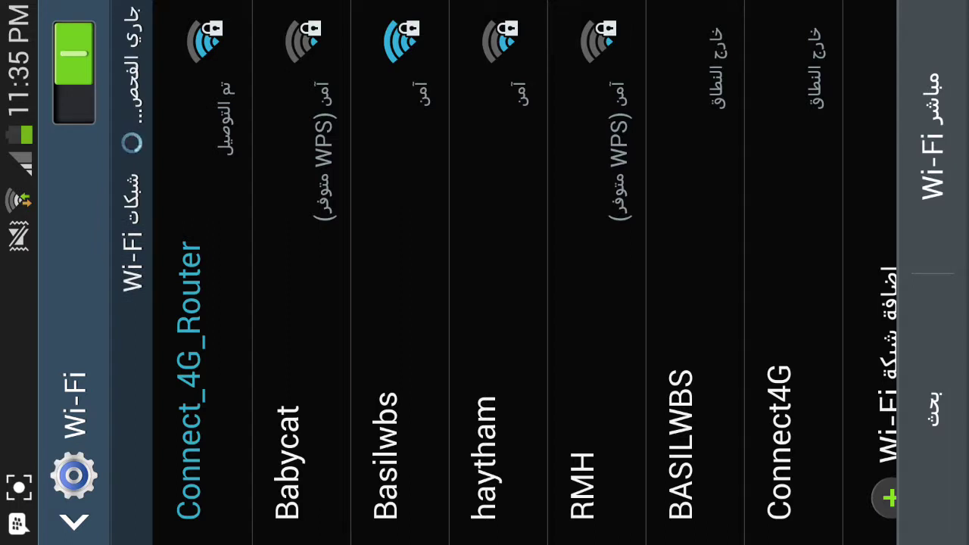
Step: Join the Basilwbs hotspot from the phone's Wi-Fi list by entering the hotspot password
{"action": "left_click", "coordinate": [399, 303]}
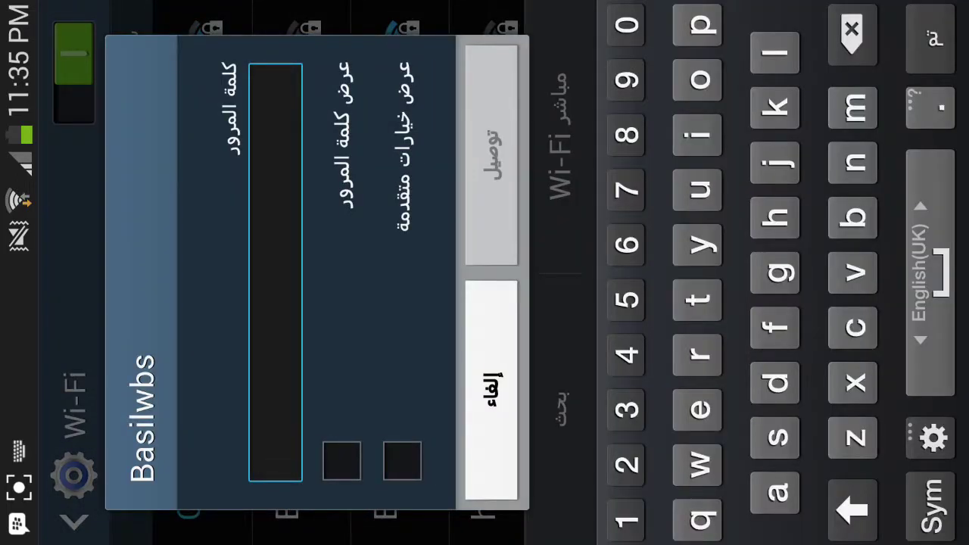
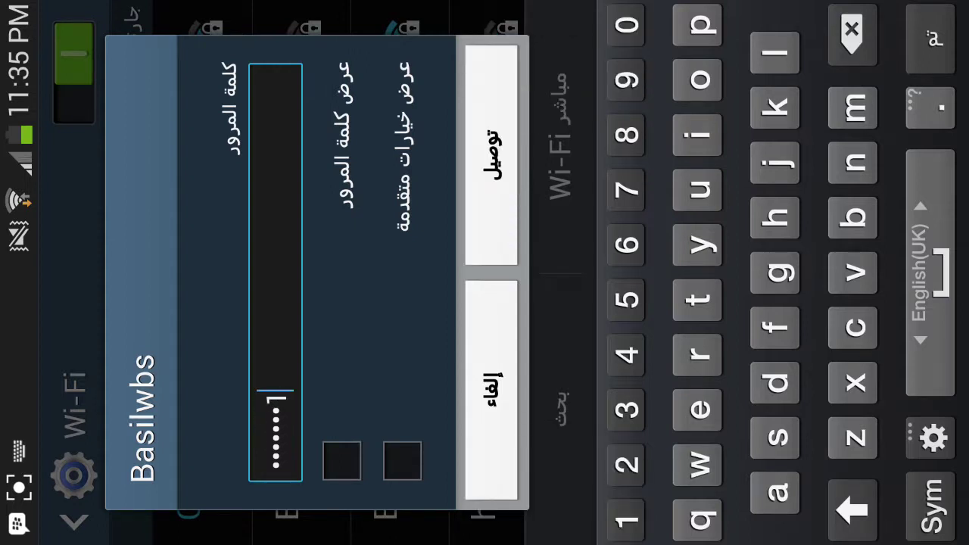
{"action": "left_click", "coordinate": [490, 155]}
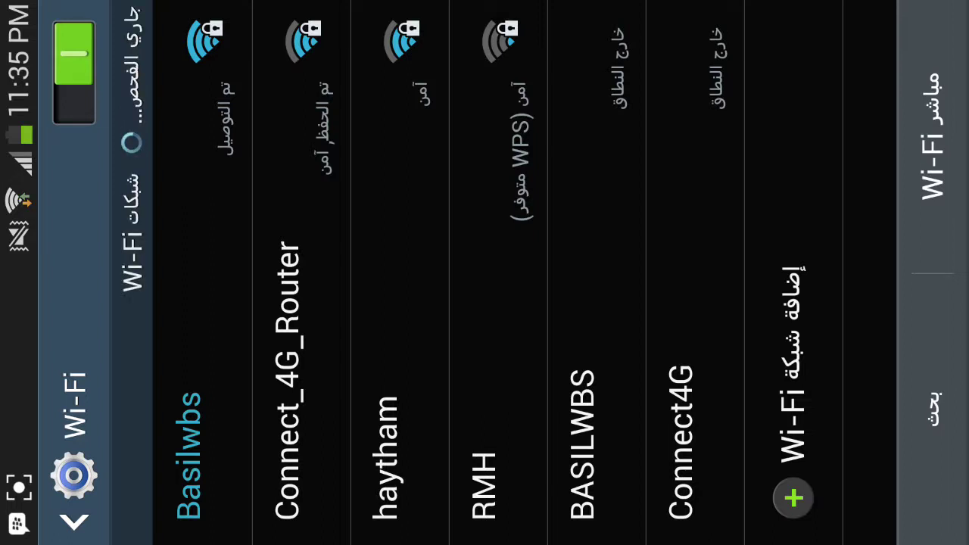
Step: Launch Chrome on the phone from the app drawer
{"action": "key", "text": "Home"}
{"action": "left_click", "coordinate": [858, 75]}
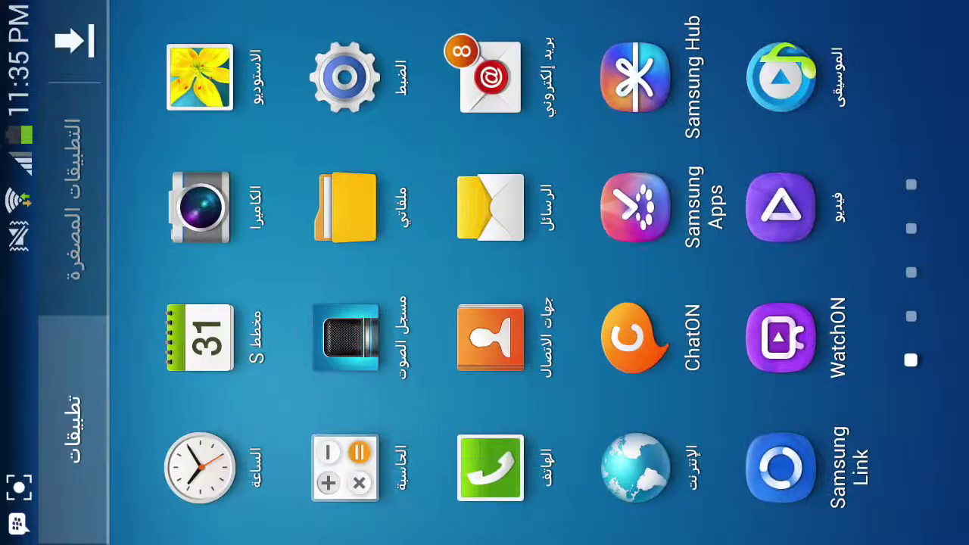
{"action": "left_click_drag", "start_coordinate": [484, 113], "coordinate": [484, 393]}
{"action": "mouse_move", "coordinate": [484, 113]}
{"action": "left_mouse_down"}
{"action": "mouse_move", "coordinate": [484, 379]}
{"action": "mouse_move", "coordinate": [484, 113]}
{"action": "left_mouse_up"}
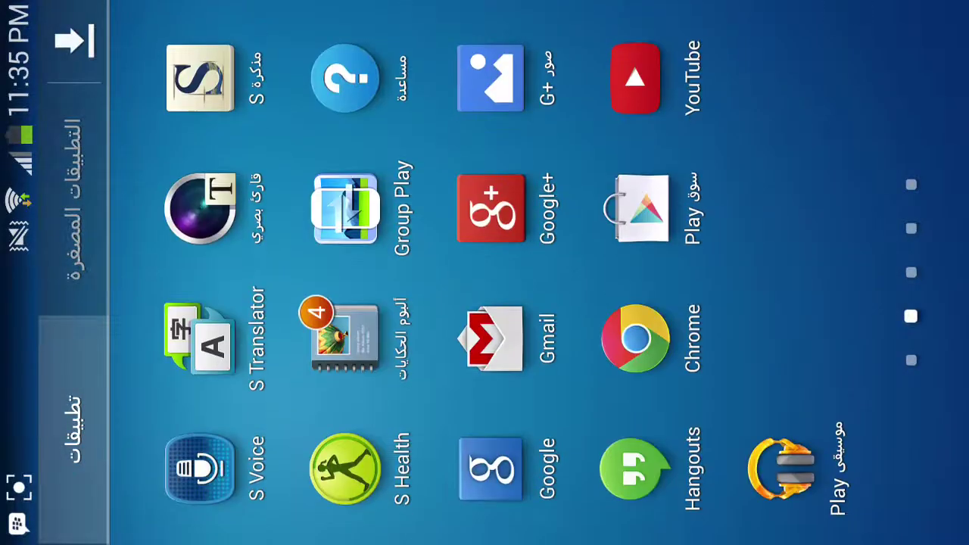
{"action": "left_click", "coordinate": [635, 337]}
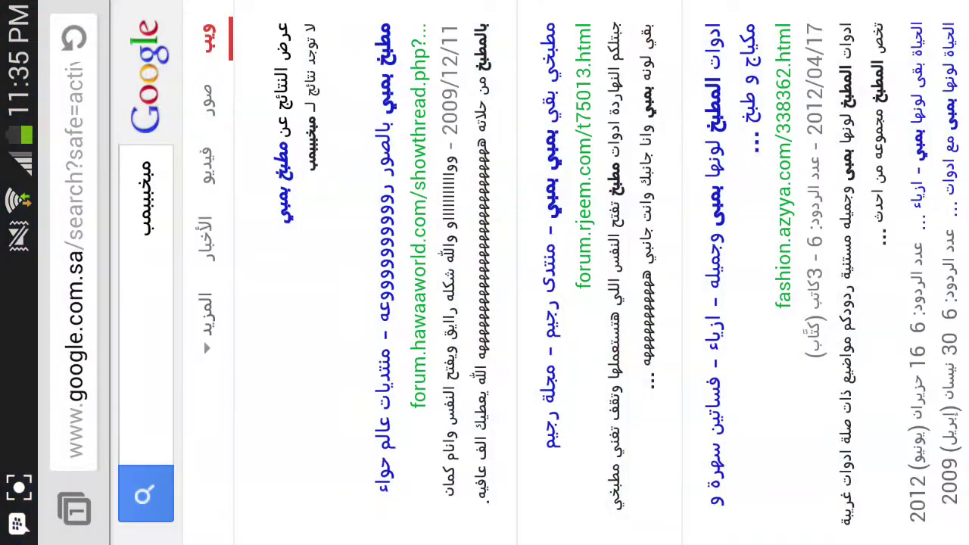
Step: Replace the old Google query and search for لانت
{"action": "left_click", "coordinate": [145, 197]}
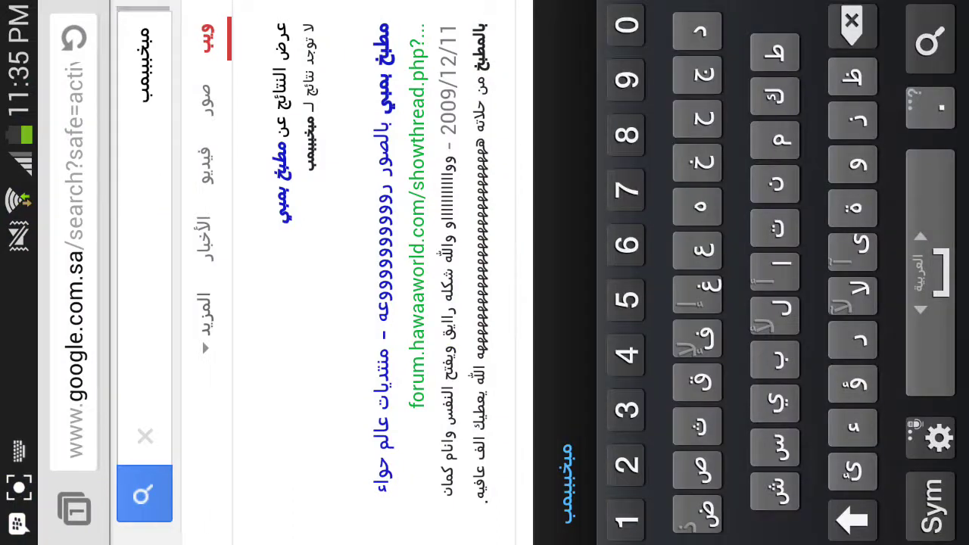
{"action": "left_click", "coordinate": [852, 27]}
{"action": "key", "text": "BackSpace"}
{"action": "key", "text": "BackSpace"}
{"action": "key", "text": "BackSpace"}
{"action": "key", "text": "BackSpace"}
{"action": "key", "text": "BackSpace"}
{"action": "key", "text": "BackSpace"}
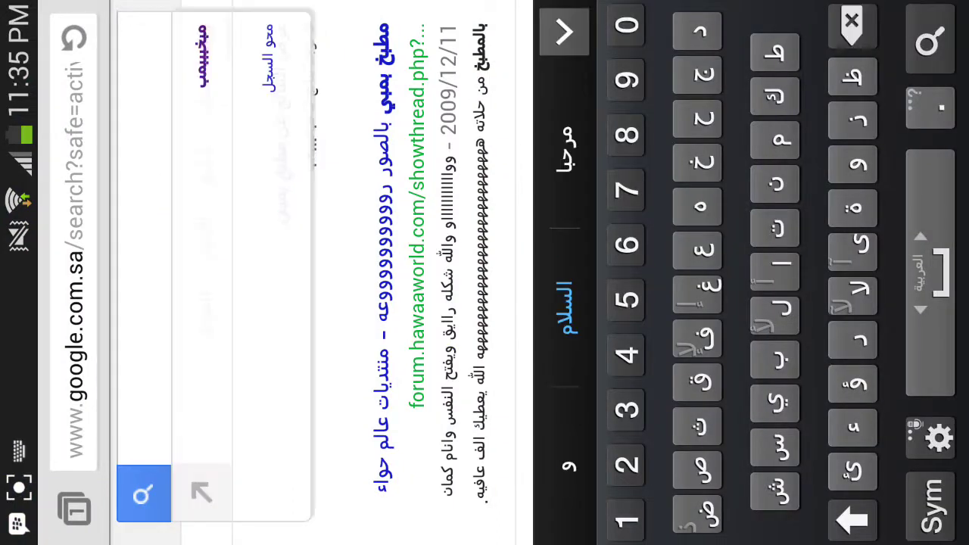
{"action": "type", "text": "لانت"}
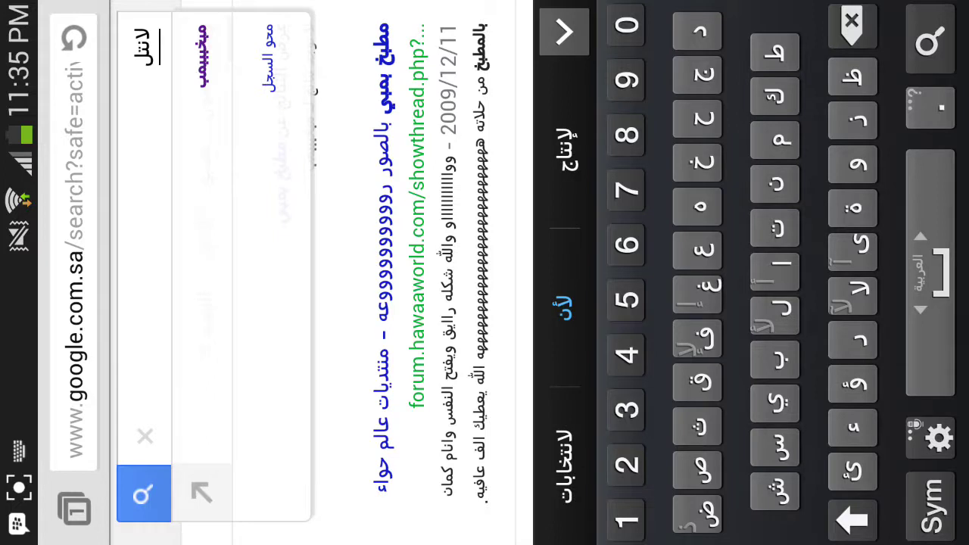
{"action": "key", "text": "Return"}
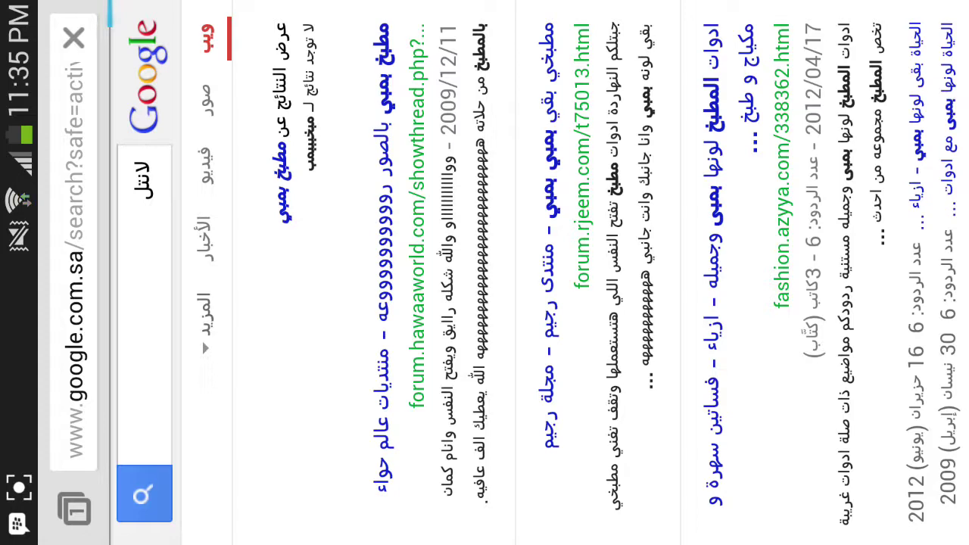
Step: Load the google.com home page from the address-bar suggestion for 'go'
{"action": "left_click", "coordinate": [74, 250]}
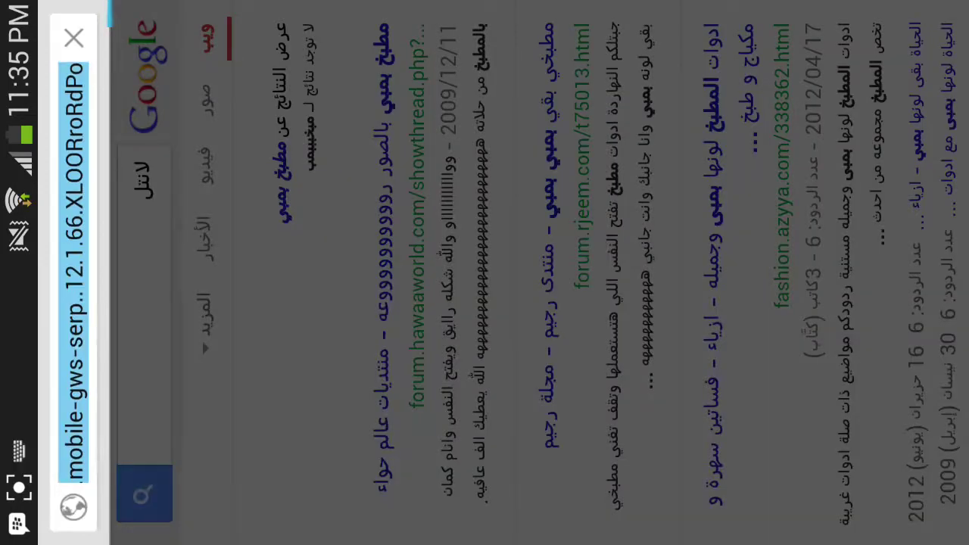
{"action": "type", "text": "go"}
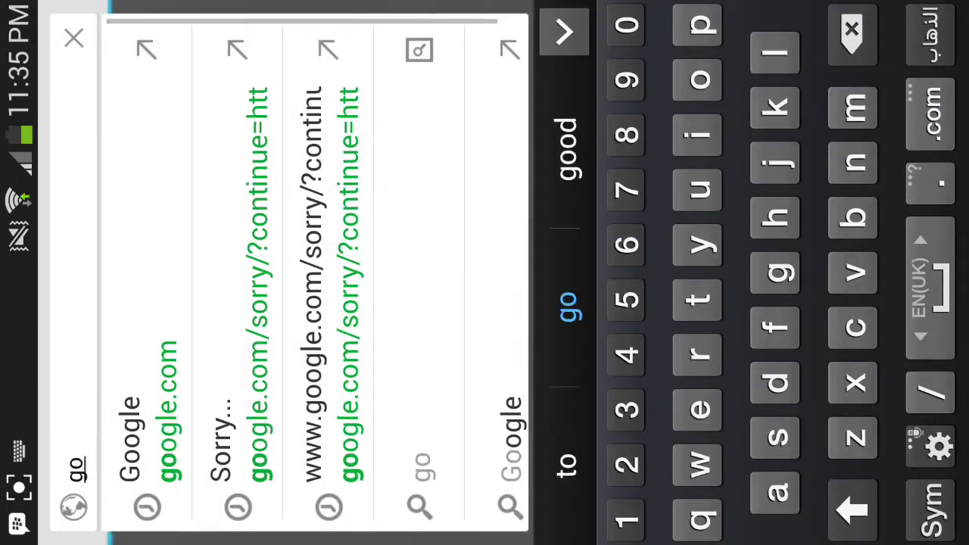
{"action": "left_click", "coordinate": [147, 340]}
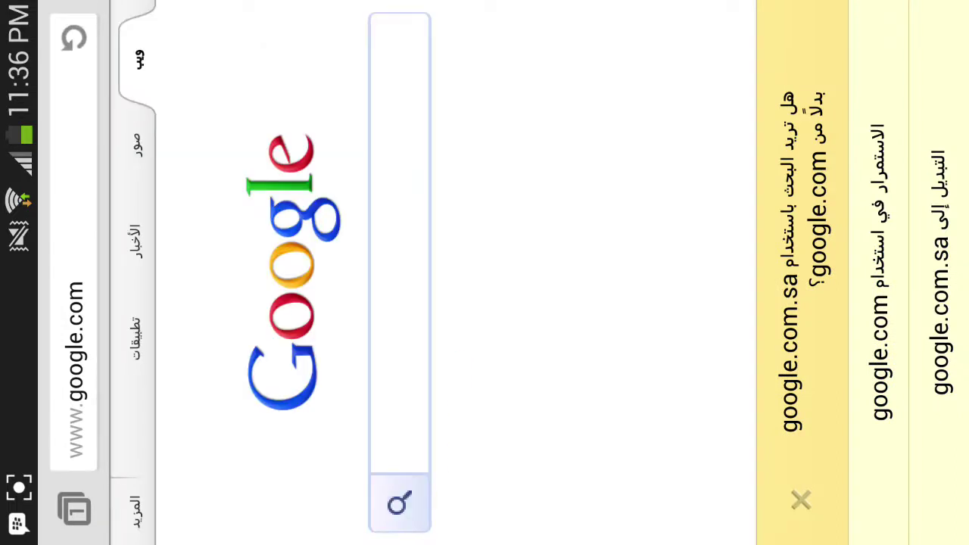
Step: Search Google for blackberry, type ابي as a new query, then pull down the notification shade
{"action": "left_click", "coordinate": [400, 45]}
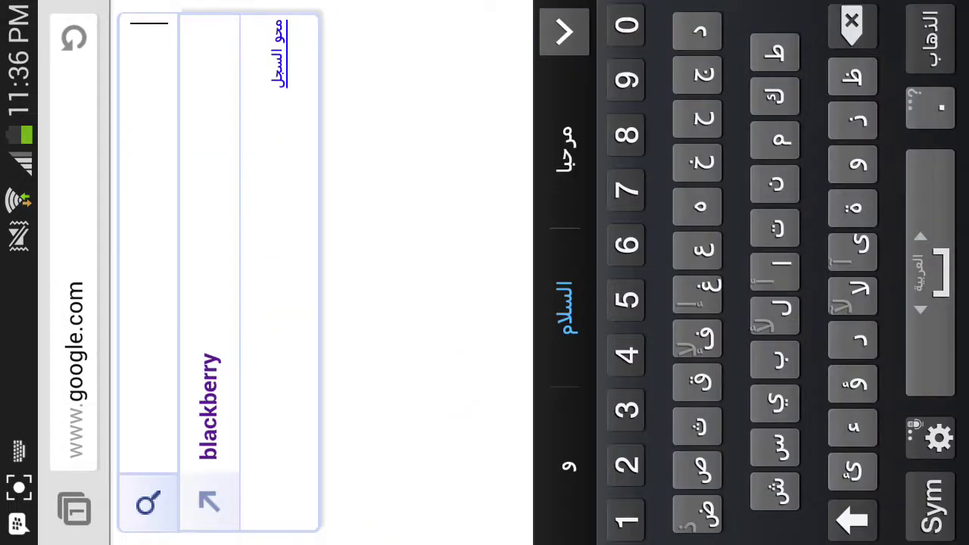
{"action": "left_click", "coordinate": [209, 404]}
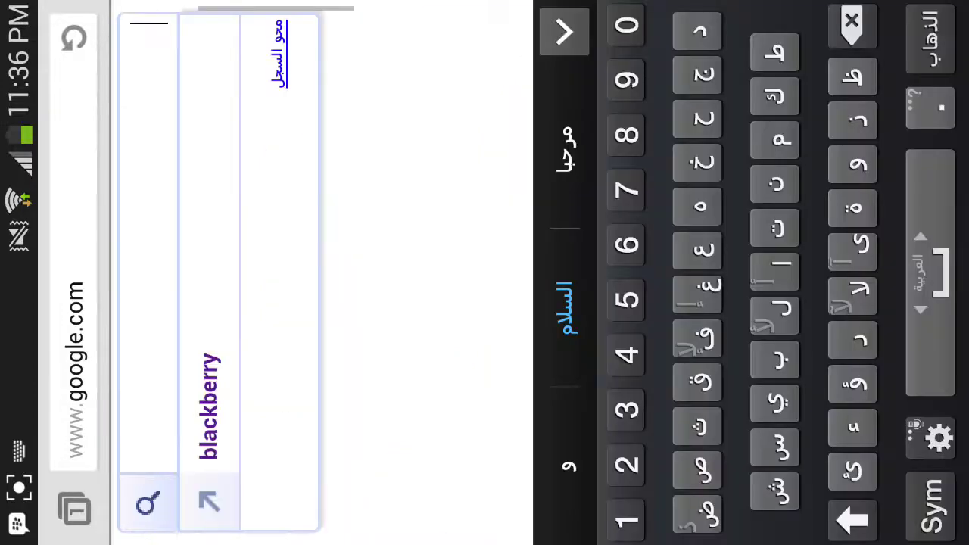
{"action": "type", "text": "ابب"}
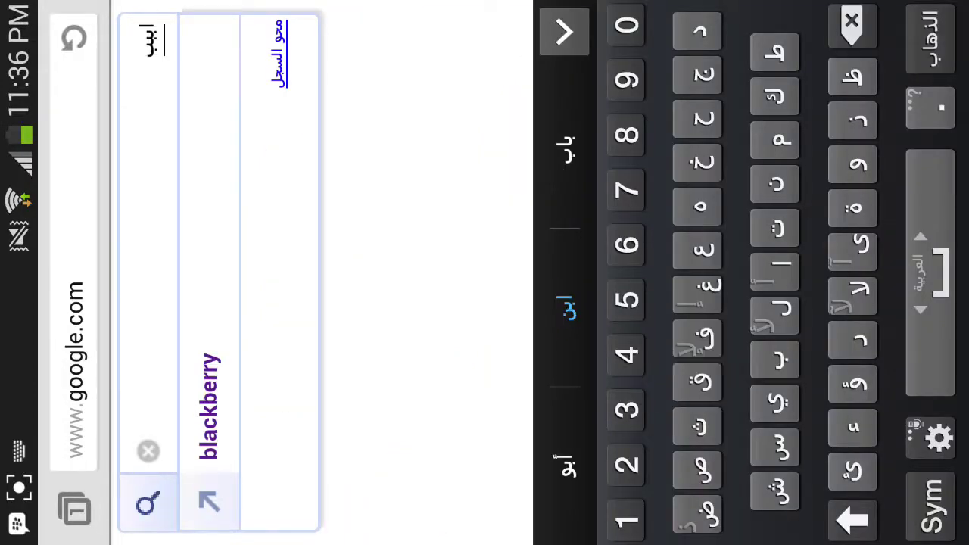
{"action": "type", "text": "ي"}
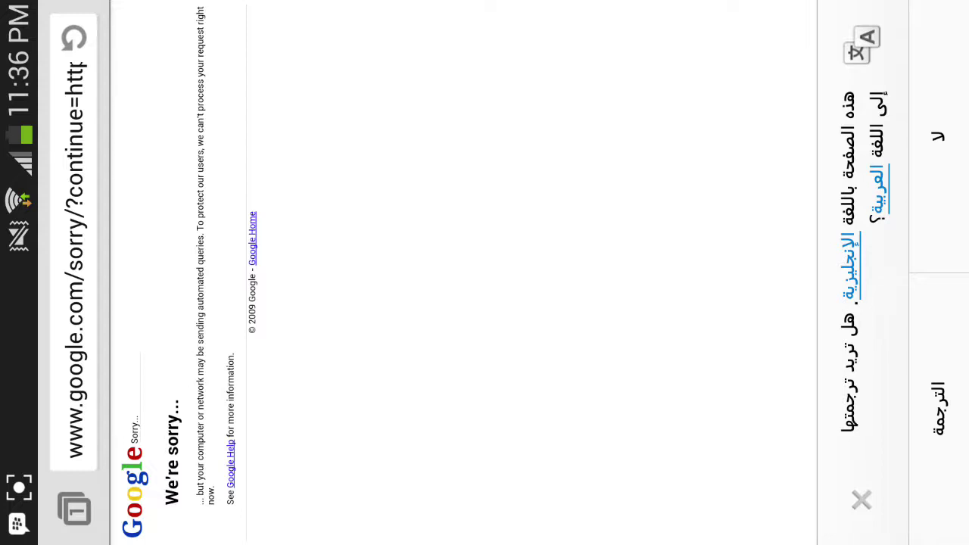
{"action": "left_click_drag", "start_coordinate": [19, 273], "coordinate": [674, 273]}
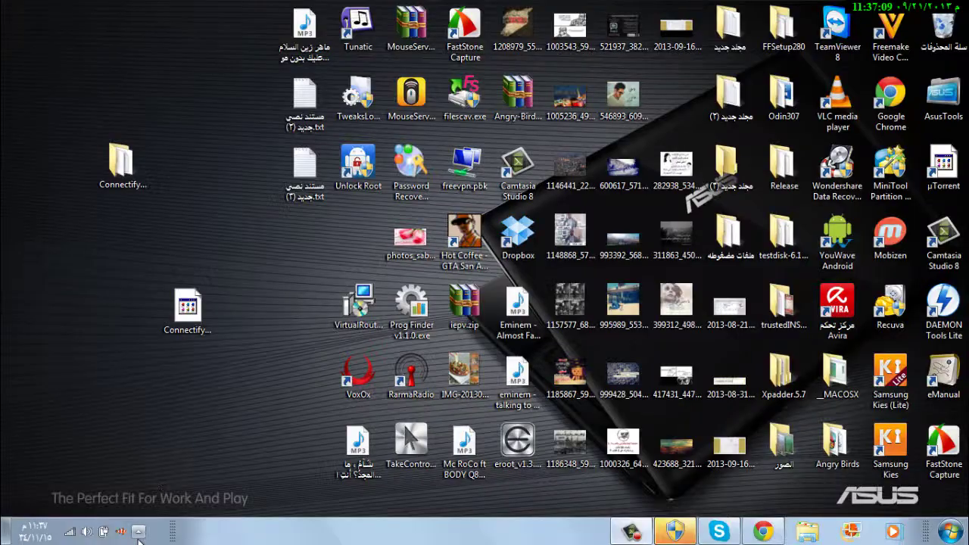
{"action": "left_click", "coordinate": [138, 530]}
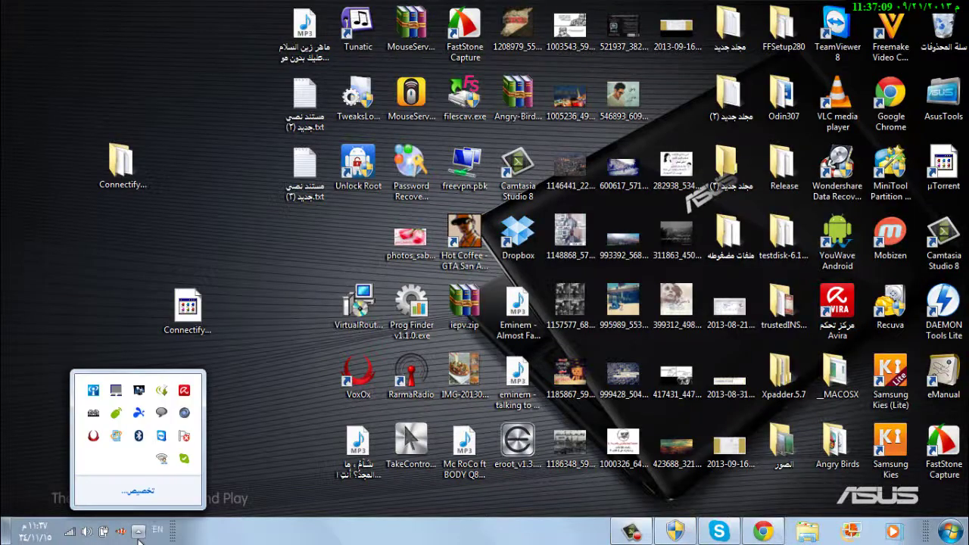
Step: Open the Connectify panel from the tray and review the hotspot Settings, then the Clients list
{"action": "left_click", "coordinate": [162, 459]}
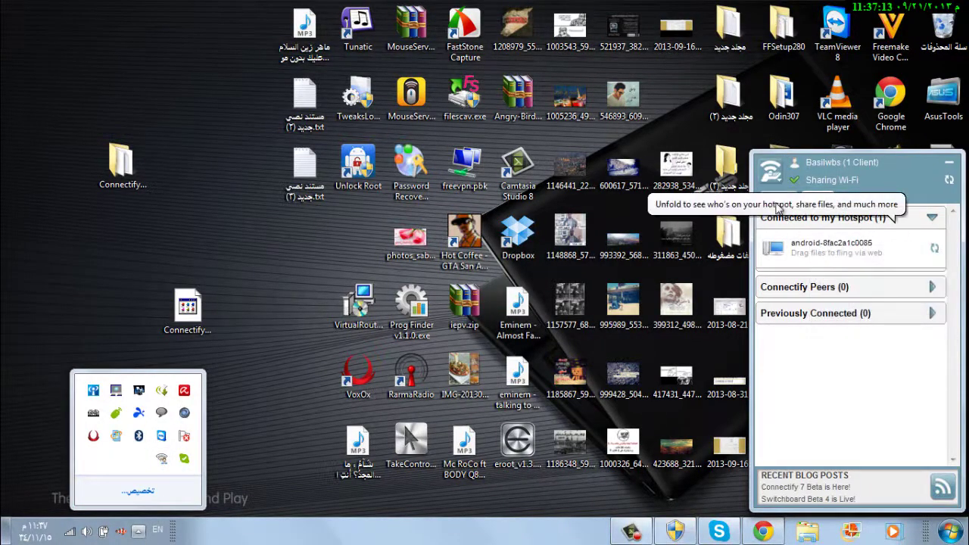
{"action": "left_click", "coordinate": [777, 198]}
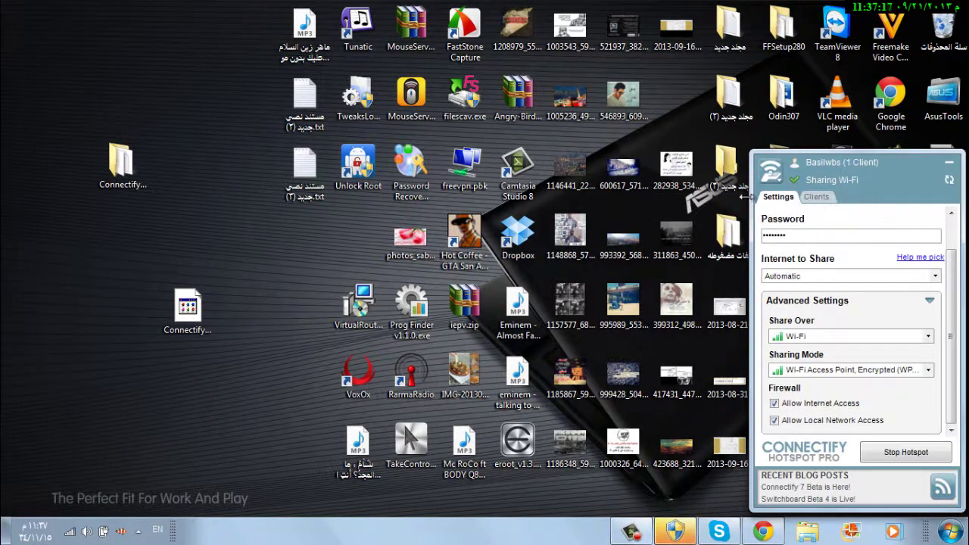
{"action": "left_click", "coordinate": [820, 199]}
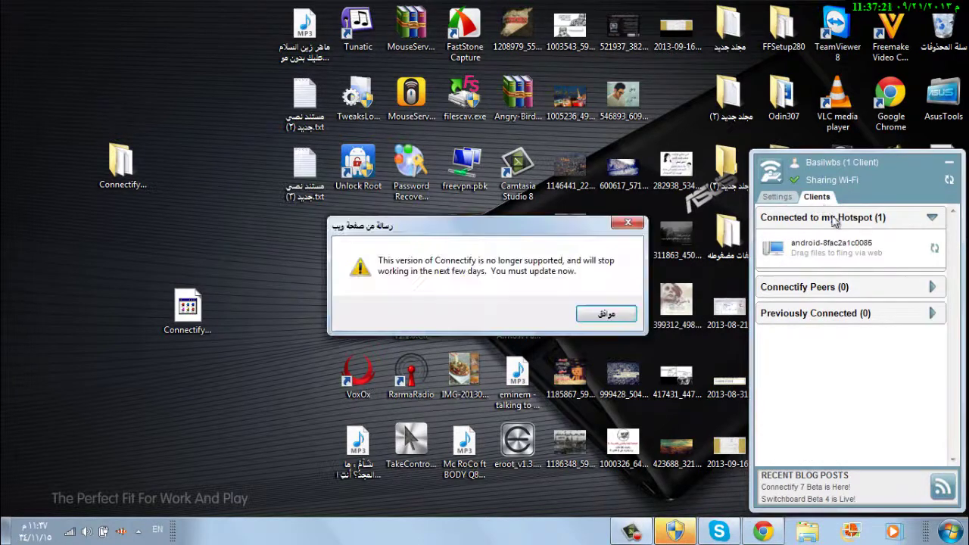
Step: Dismiss the unsupported-version and installer download warnings to show the connected Android client
{"action": "left_click", "coordinate": [632, 223]}
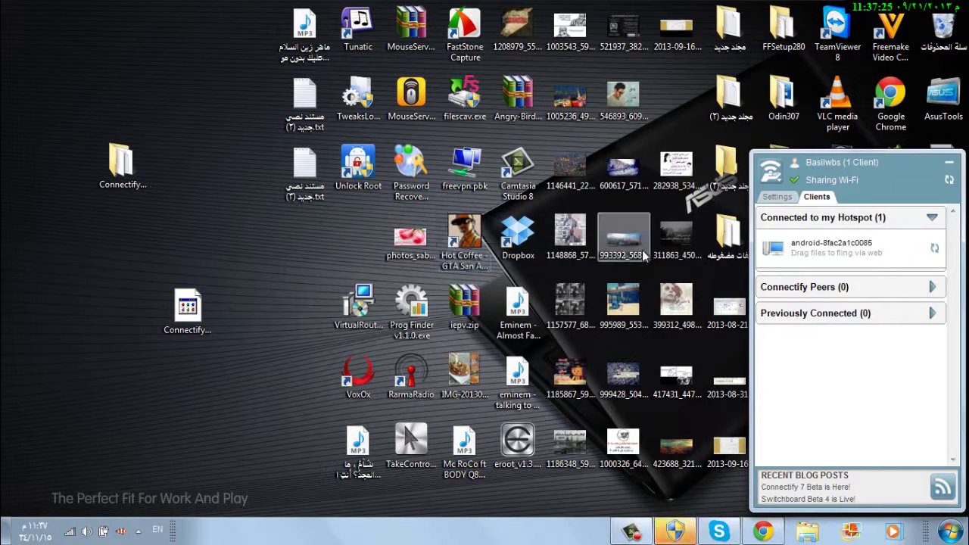
{"action": "mouse_move", "coordinate": [842, 258]}
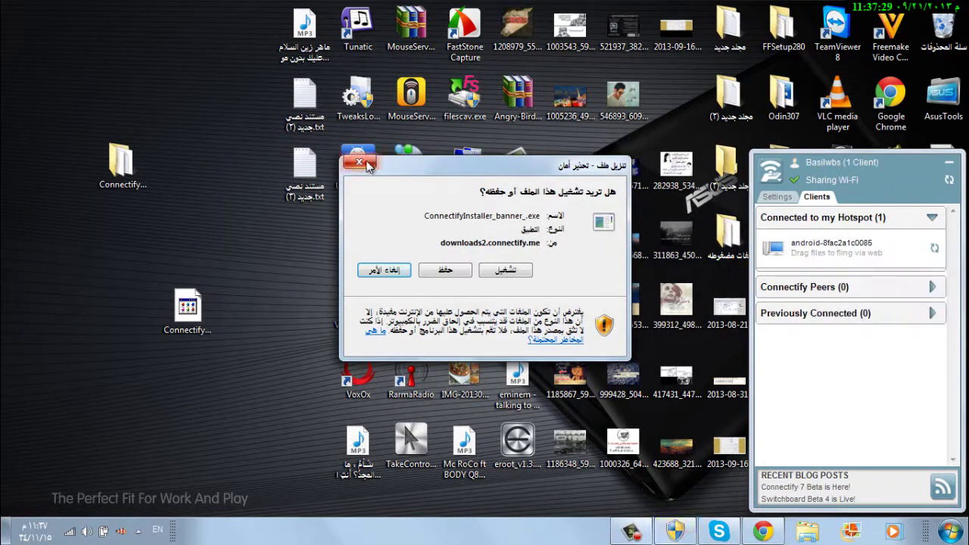
{"action": "left_click", "coordinate": [359, 161]}
{"action": "mouse_move", "coordinate": [874, 255]}
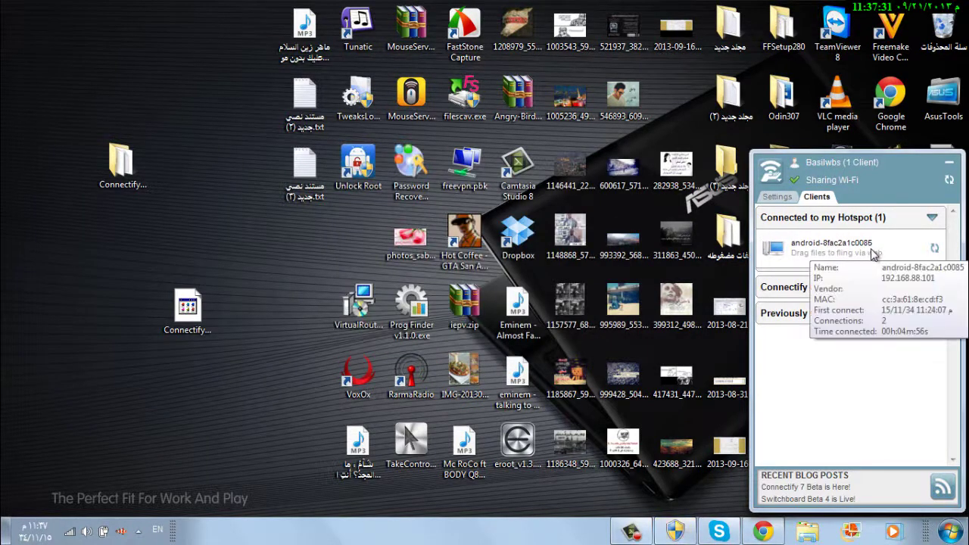